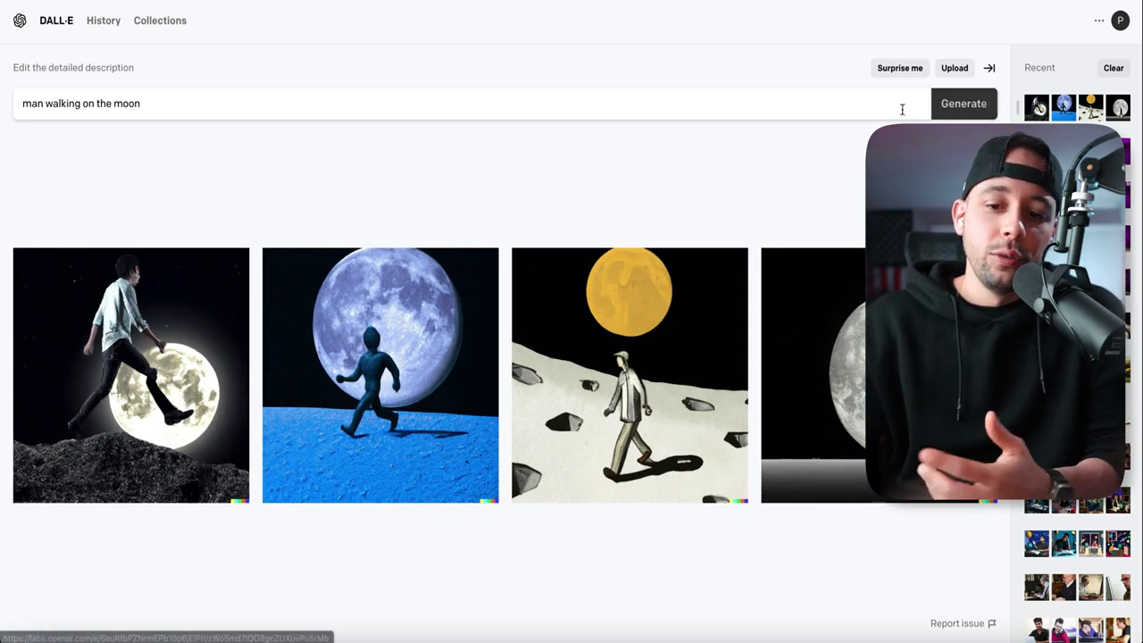
# Open the first generated image of the man walking on the moon and show its save options.
pyautogui.click(132, 375)
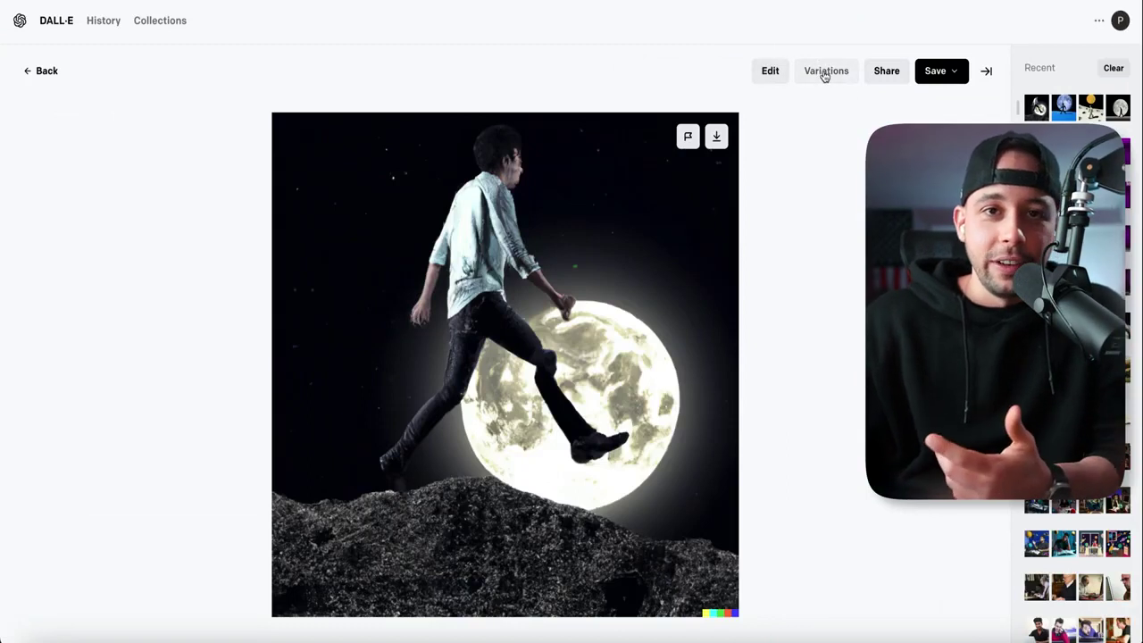
pyautogui.click(948, 72)
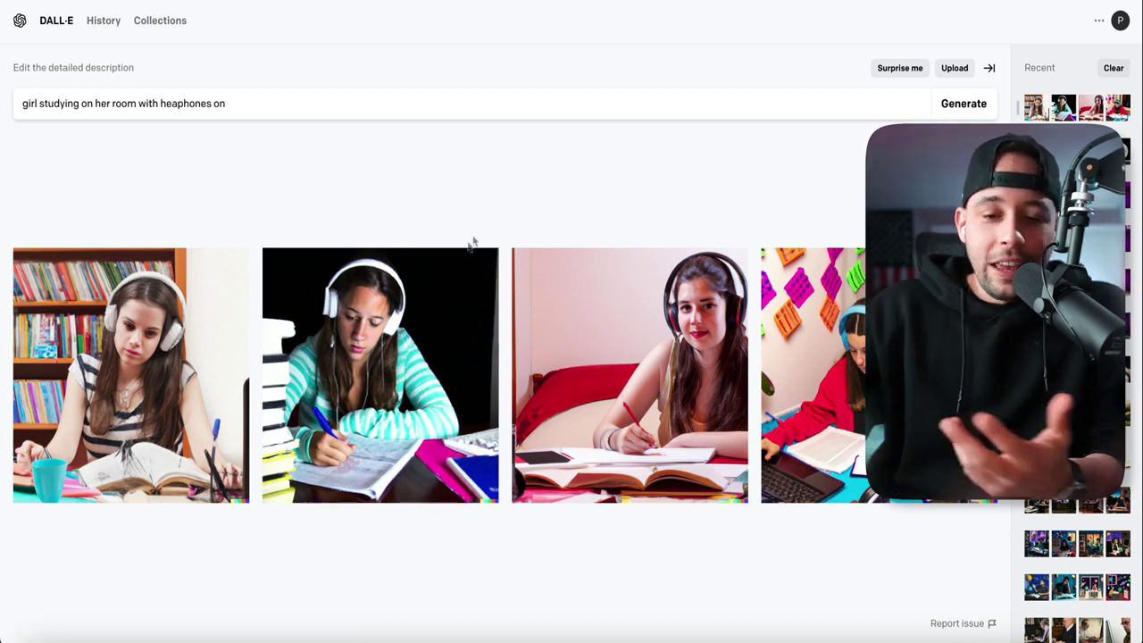
# Open the image of the girl in the striped sweater for editing and add a generation frame extending above it.
pyautogui.click(393, 307)
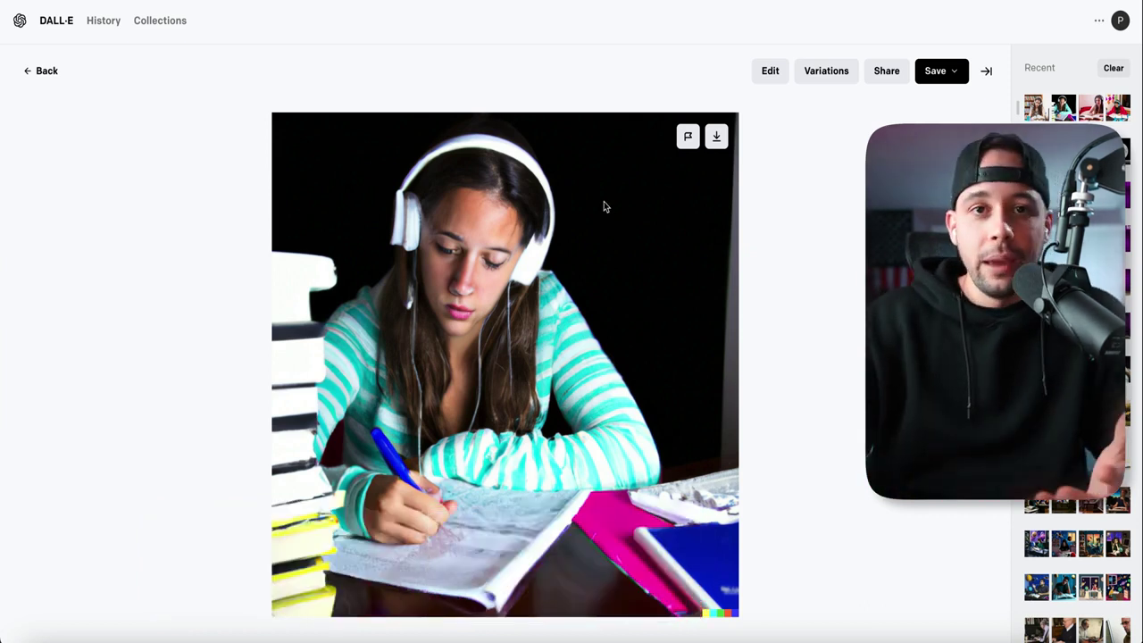
pyautogui.click(759, 78)
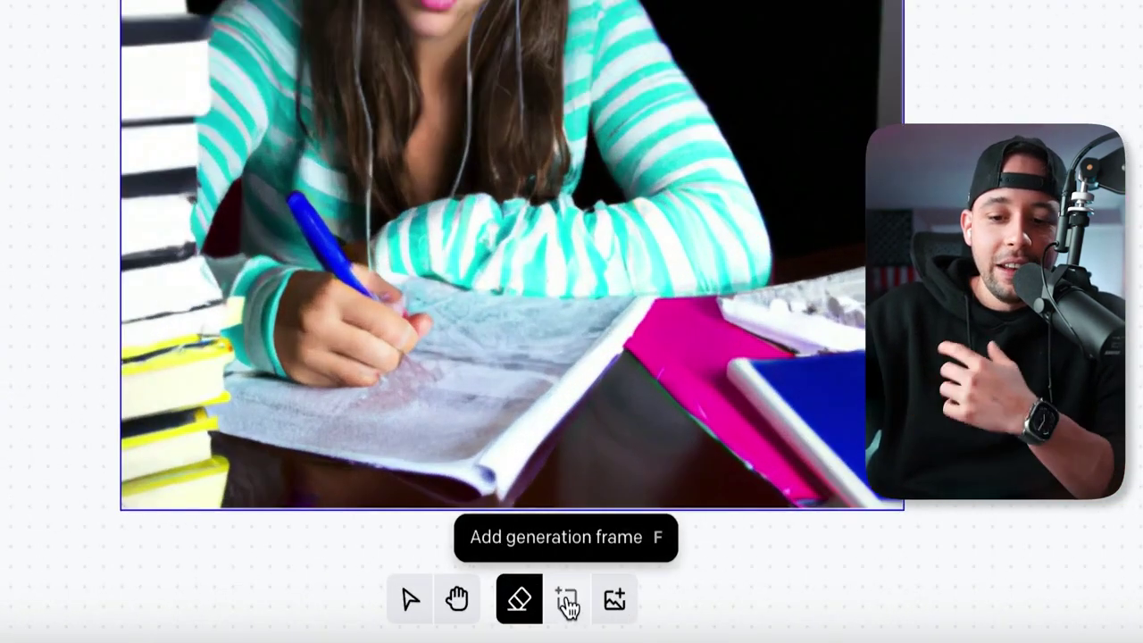
pyautogui.click(568, 603)
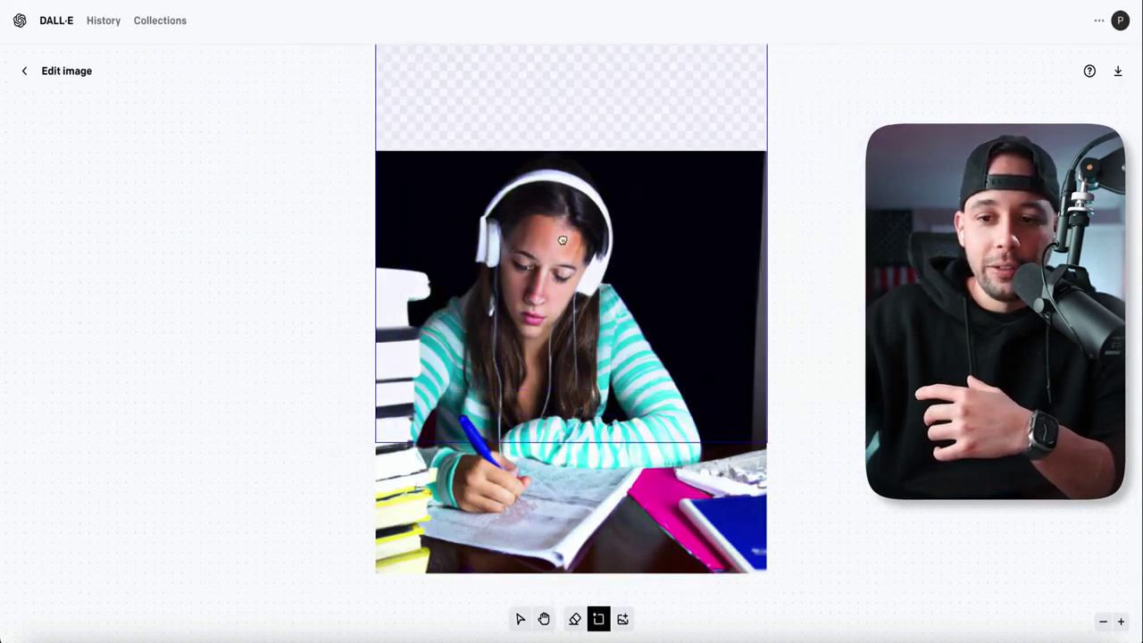
pyautogui.click(547, 292)
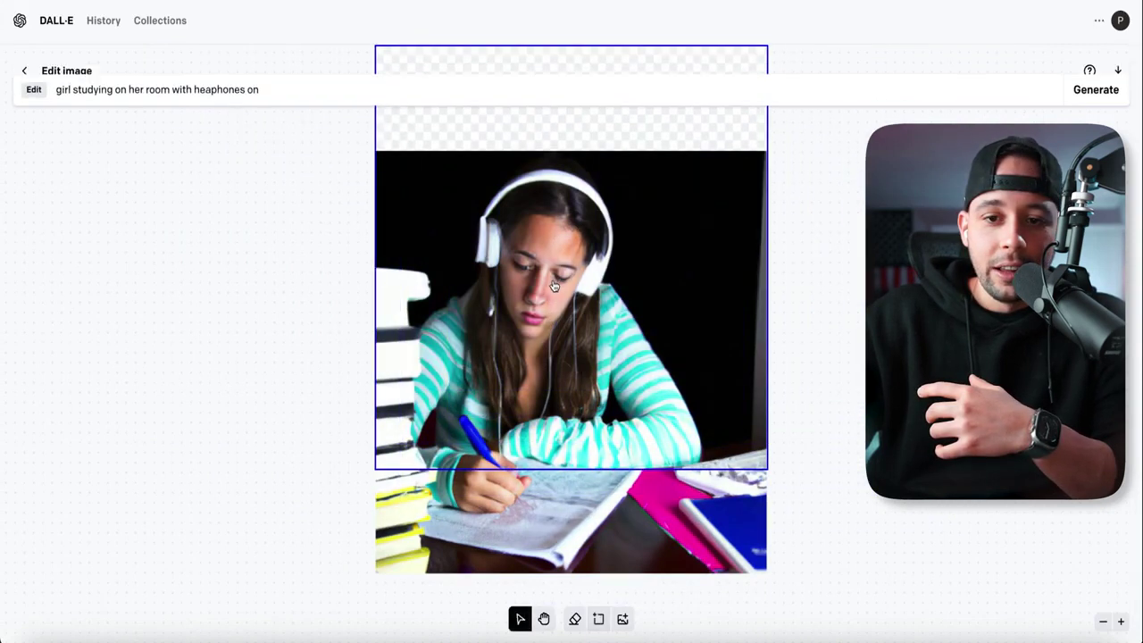
# Replace the edit prompt with "expand" and generate content for the framed area above the girl.
pyautogui.click(33, 109)
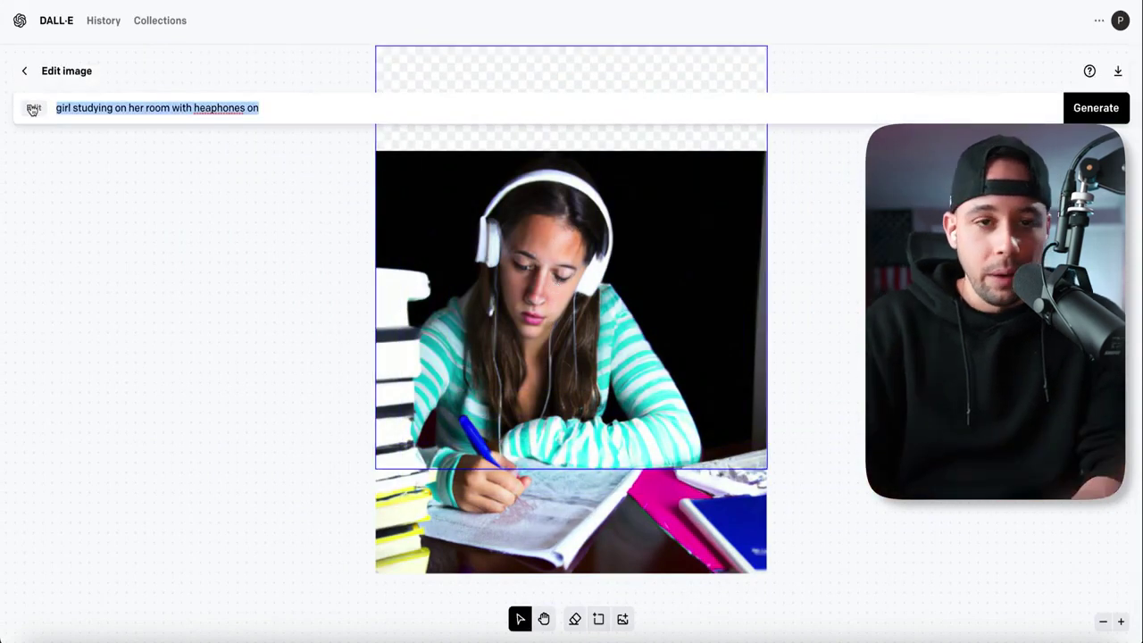
pyautogui.write('expand')
pyautogui.press('Return')
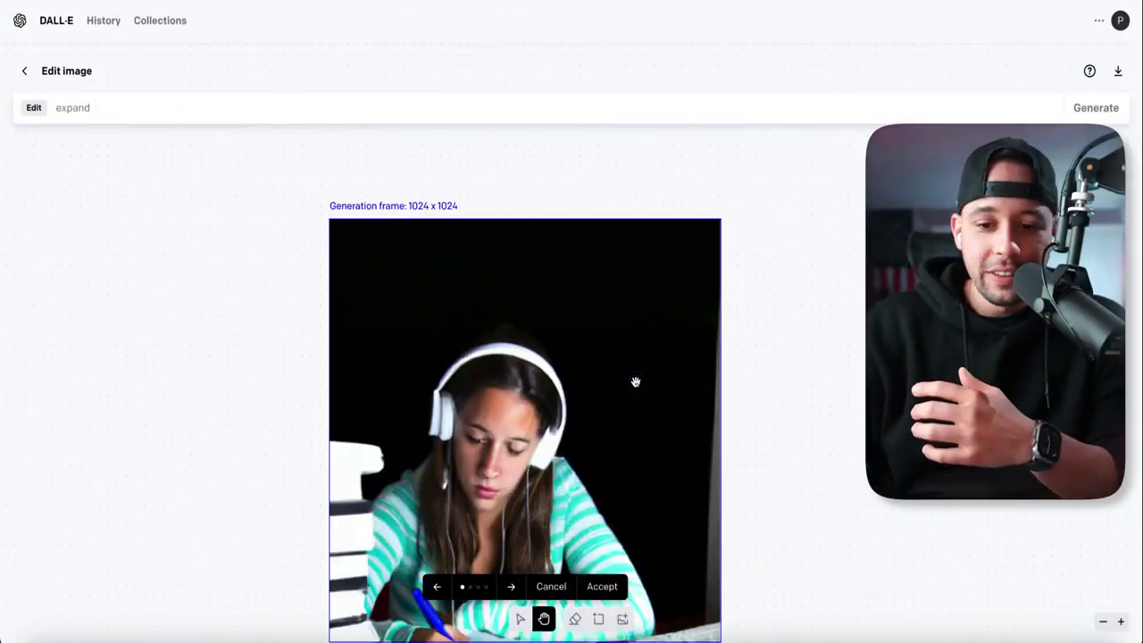
# Look over the extended picture and discard the generated area above the girl.
pyautogui.scroll(-5, 635, 382)
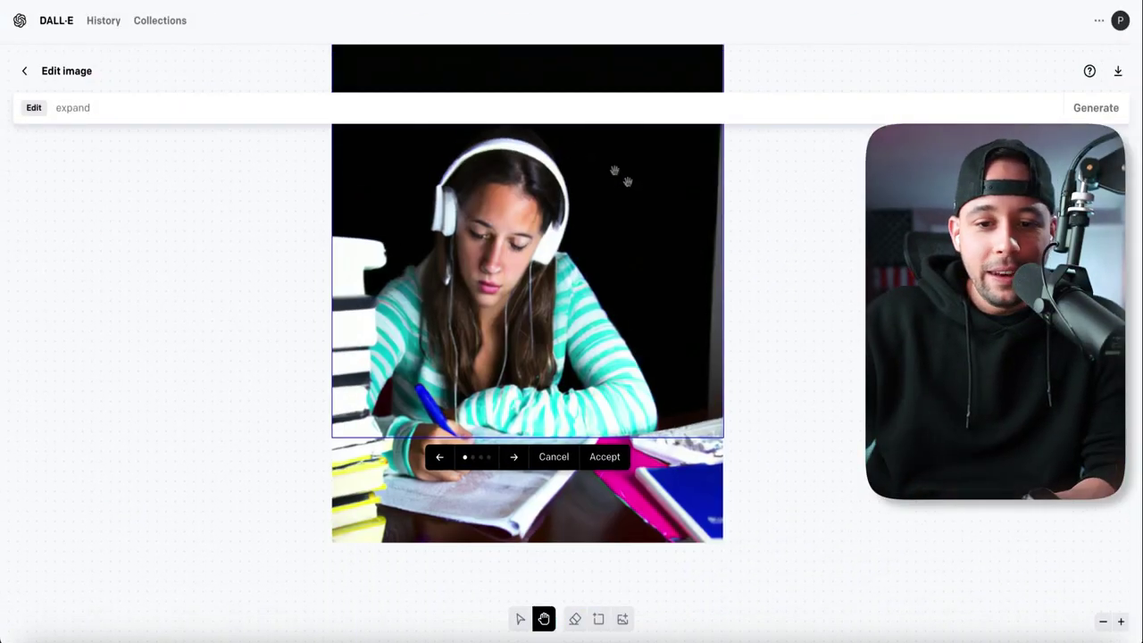
pyautogui.scroll(4, 612, 173)
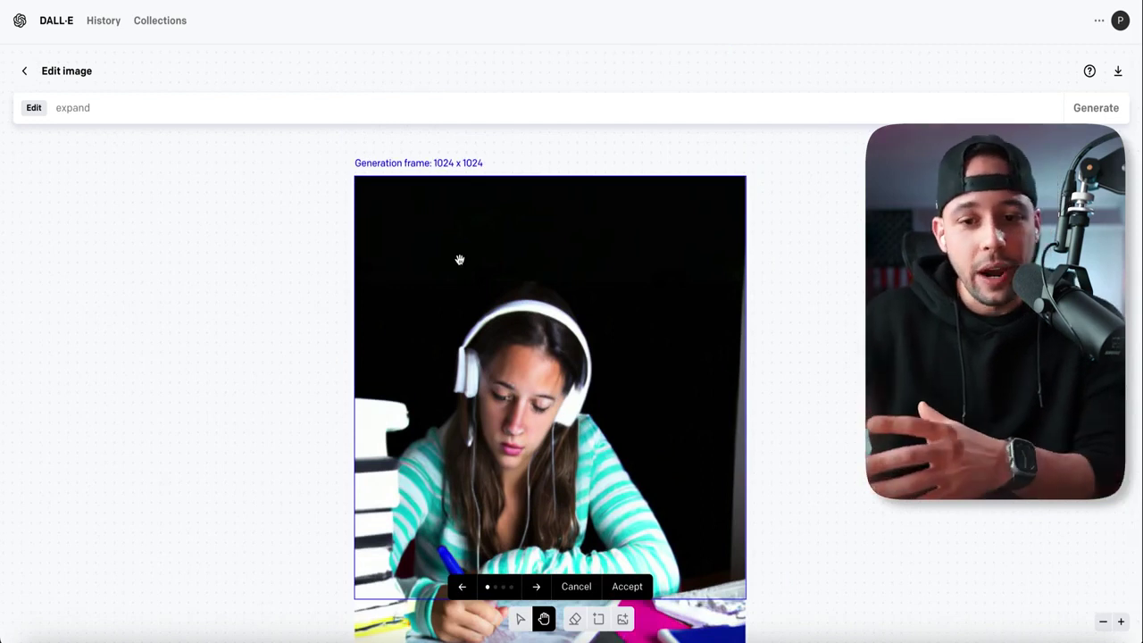
pyautogui.scroll(3, 464, 277)
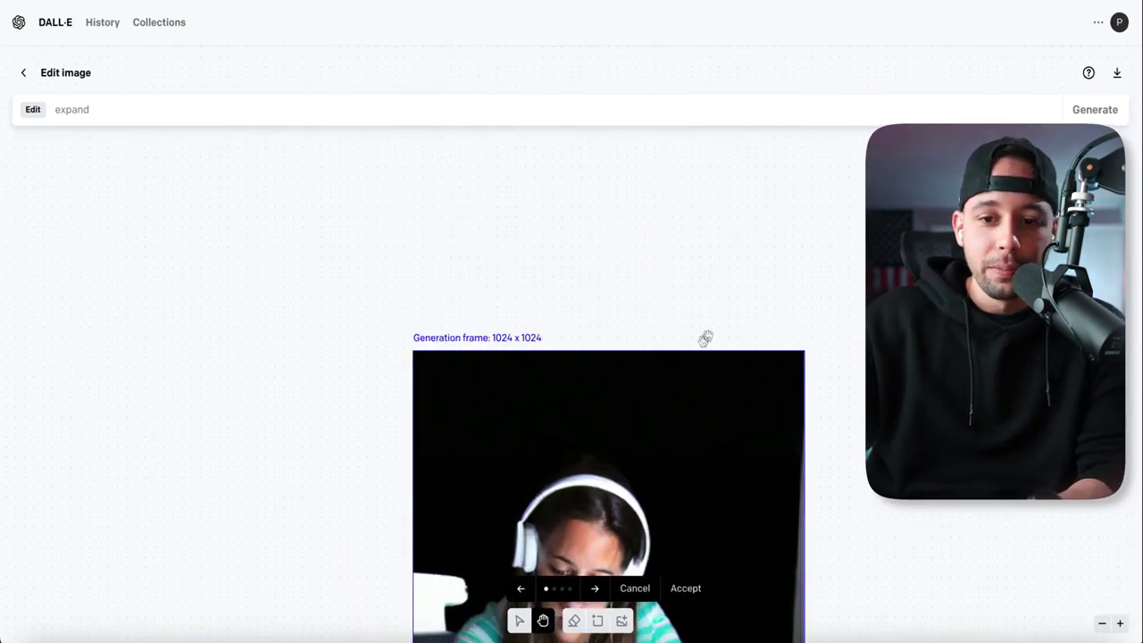
pyautogui.scroll(5, 642, 196)
pyautogui.scroll(-5, 551, 242)
pyautogui.hscroll(-5, 699, 316)
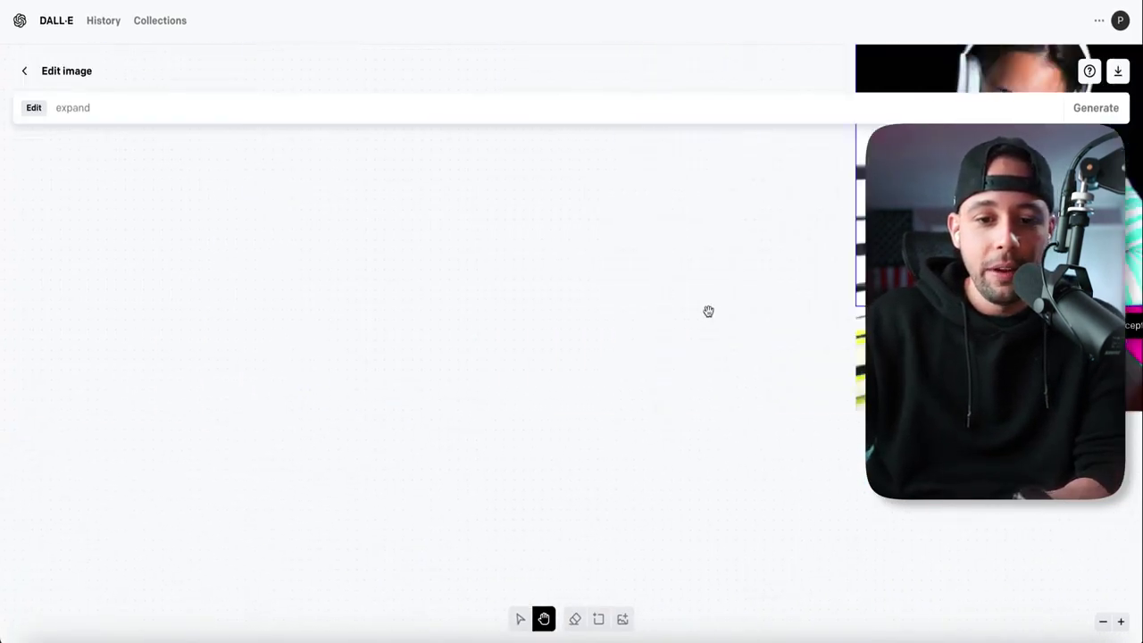
pyautogui.hscroll(5, 755, 349)
pyautogui.hscroll(2, 732, 428)
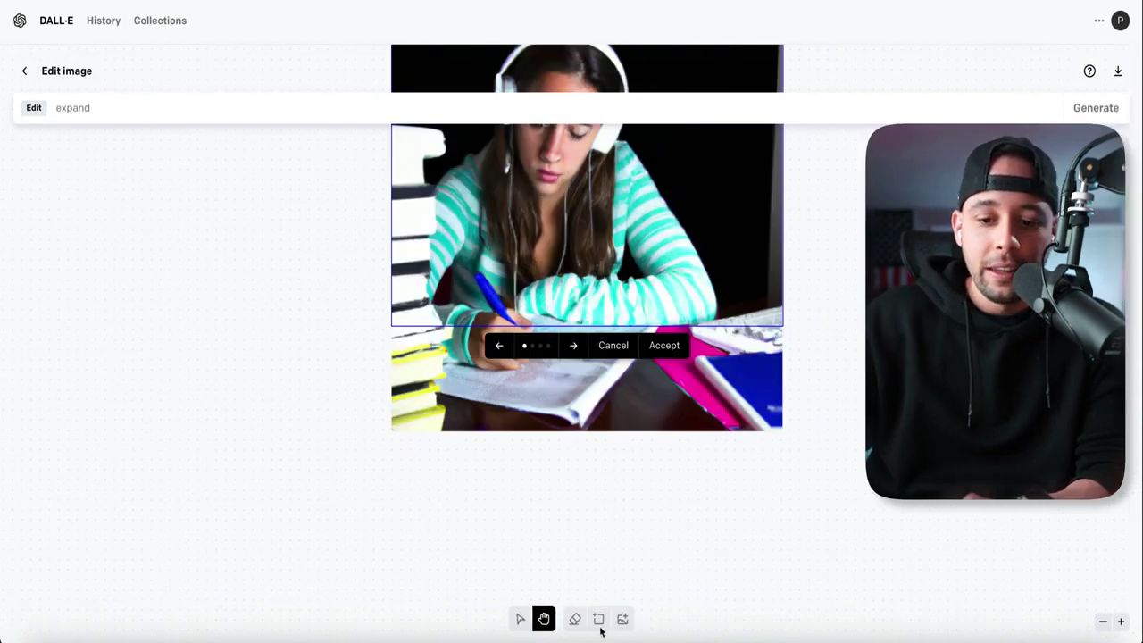
pyautogui.click(665, 345)
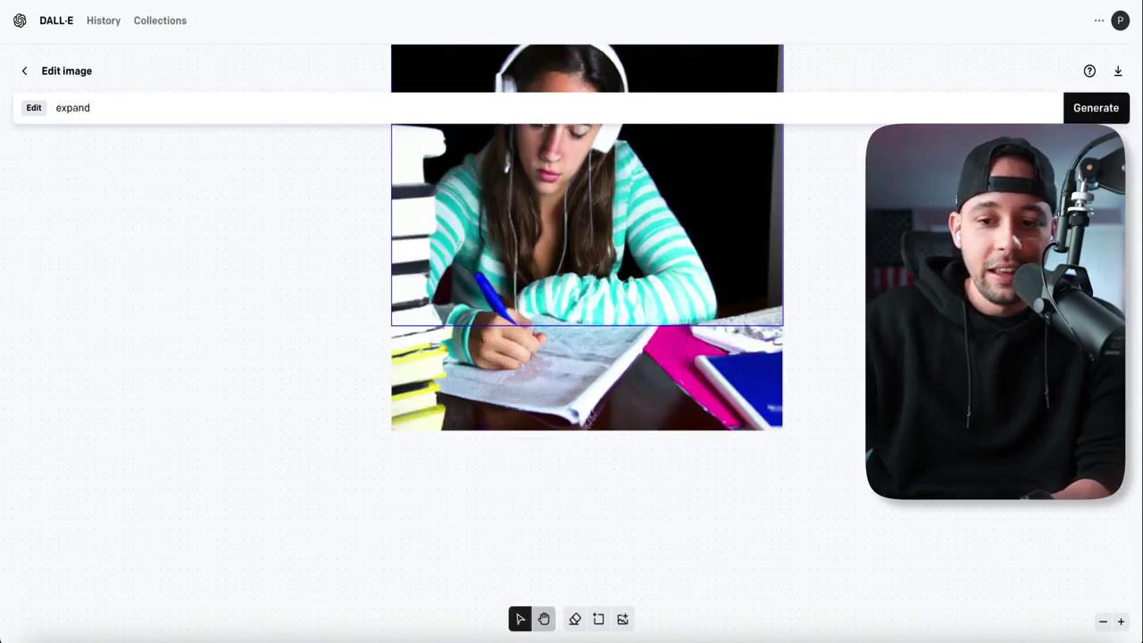
# Move the generation frame beside the stack of books, level with the image, and generate the expansion on that side.
pyautogui.moveTo(569, 334); pyautogui.dragTo(262, 414)
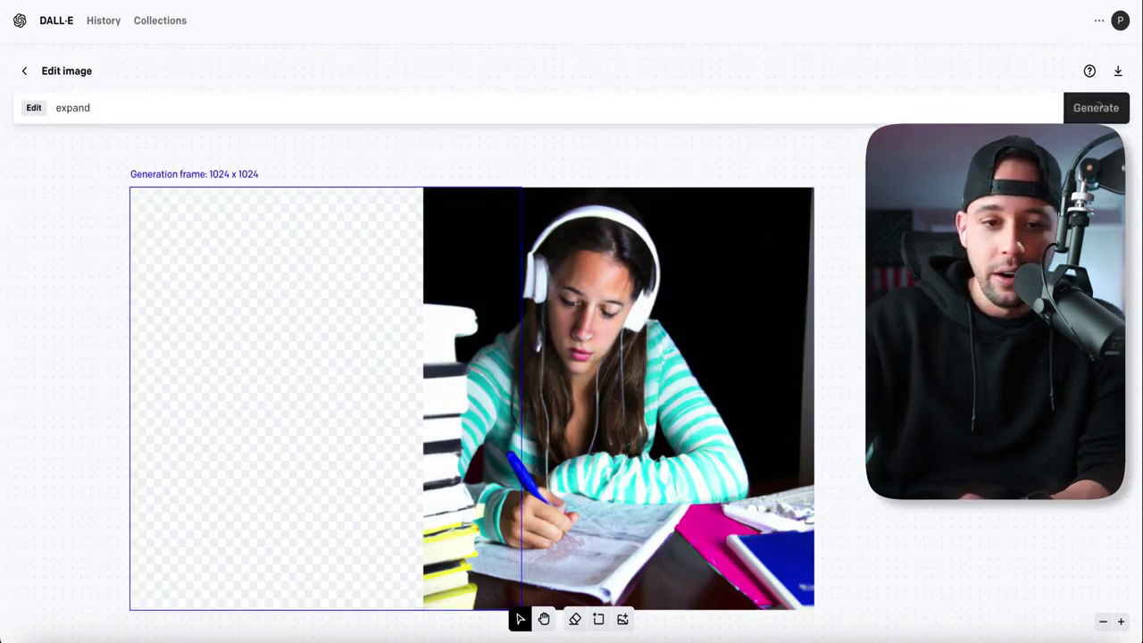
pyautogui.click(1095, 107)
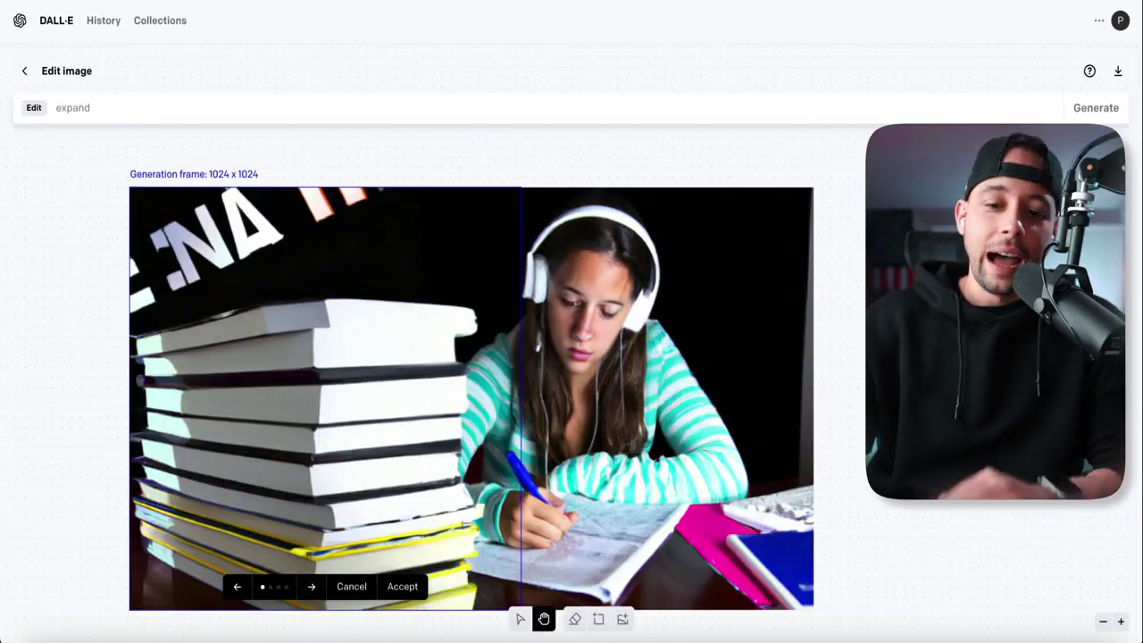
pyautogui.scroll(-5, 473, 397)
pyautogui.scroll(5, 473, 397)
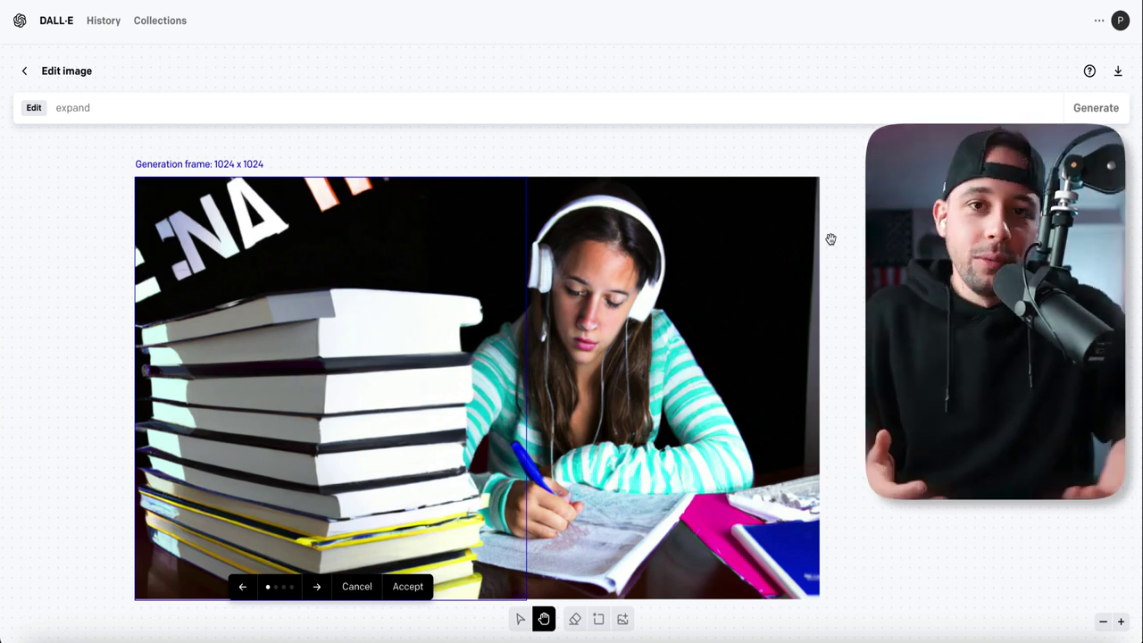
pyautogui.moveTo(630, 377); pyautogui.dragTo(652, 335)
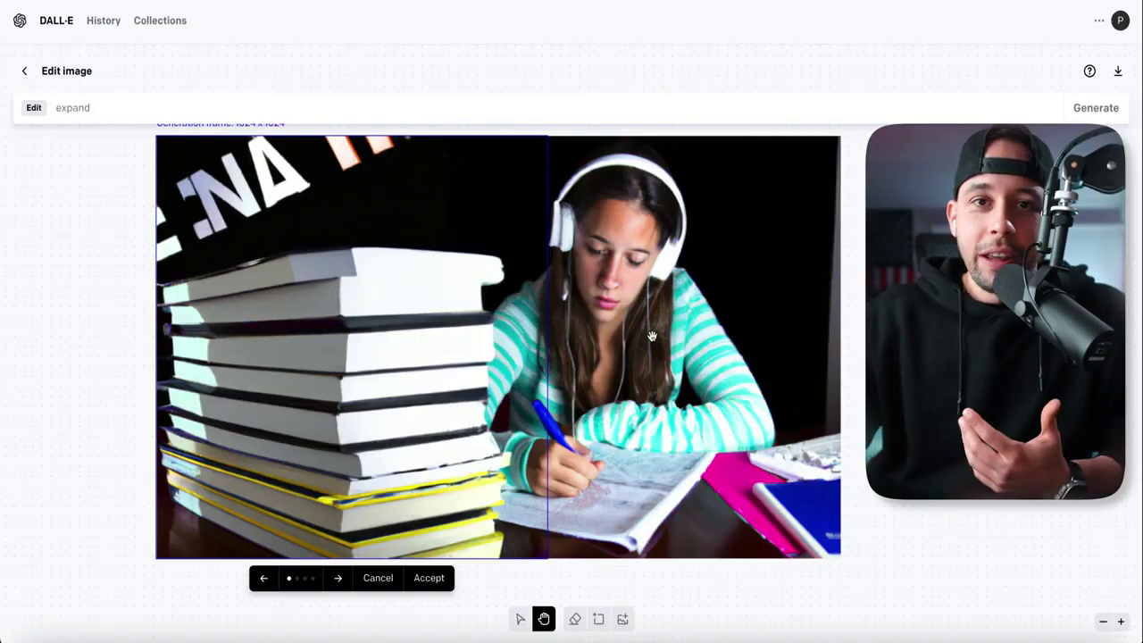
# Switch to Discord and examine the Midjourney prompts and images posted in the newbies-25 channel.
pyautogui.click(744, 632)
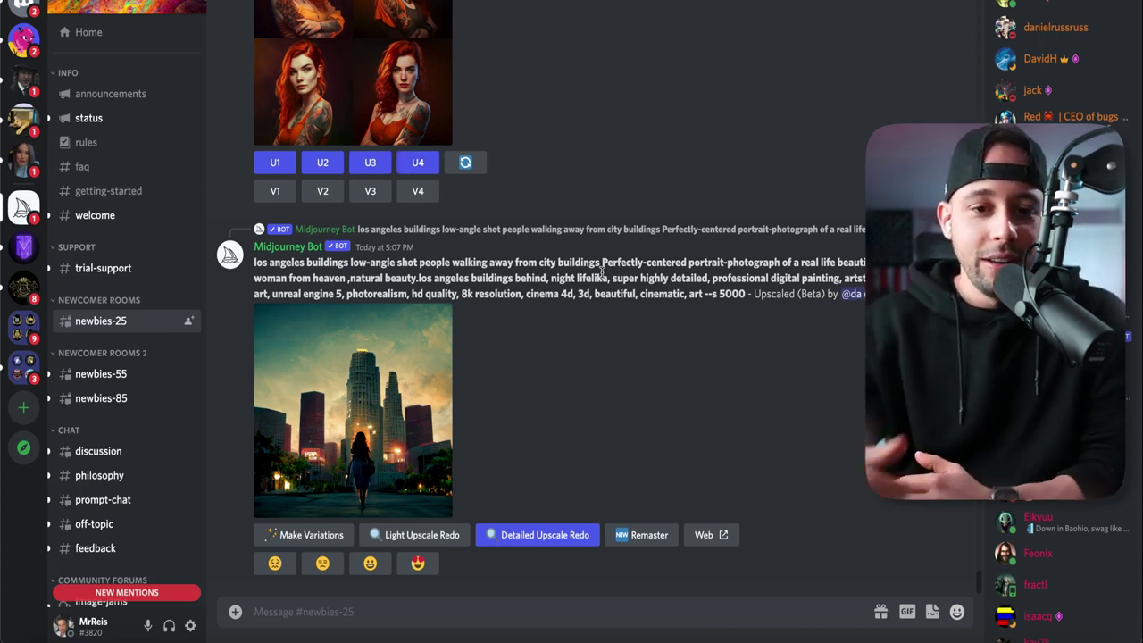
pyautogui.scroll(3, 536, 196)
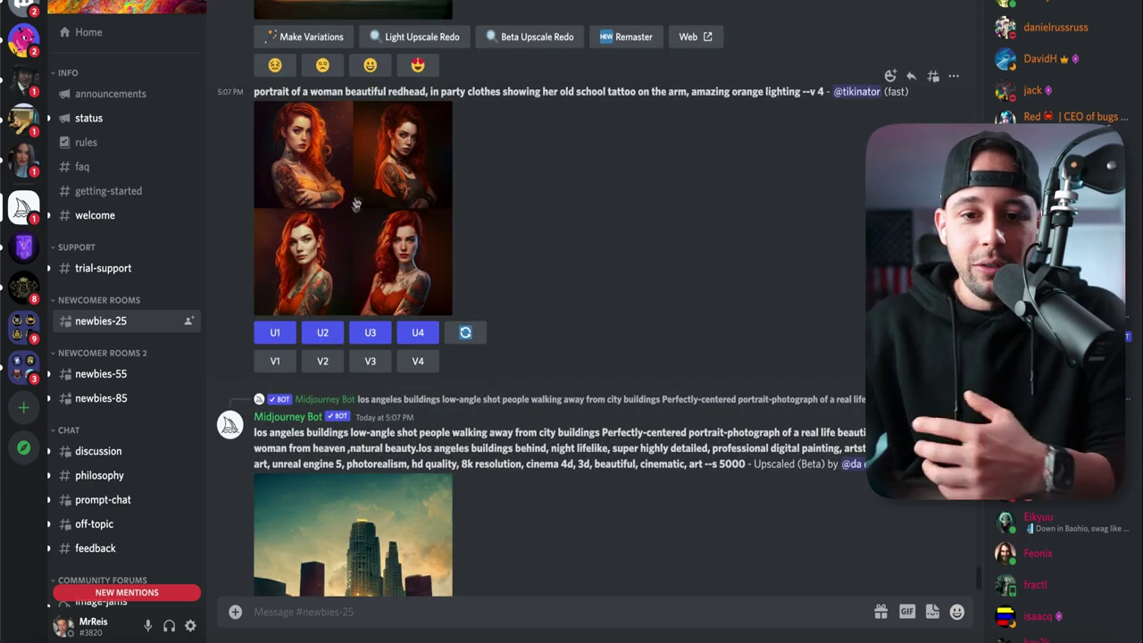
pyautogui.scroll(4, 463, 134)
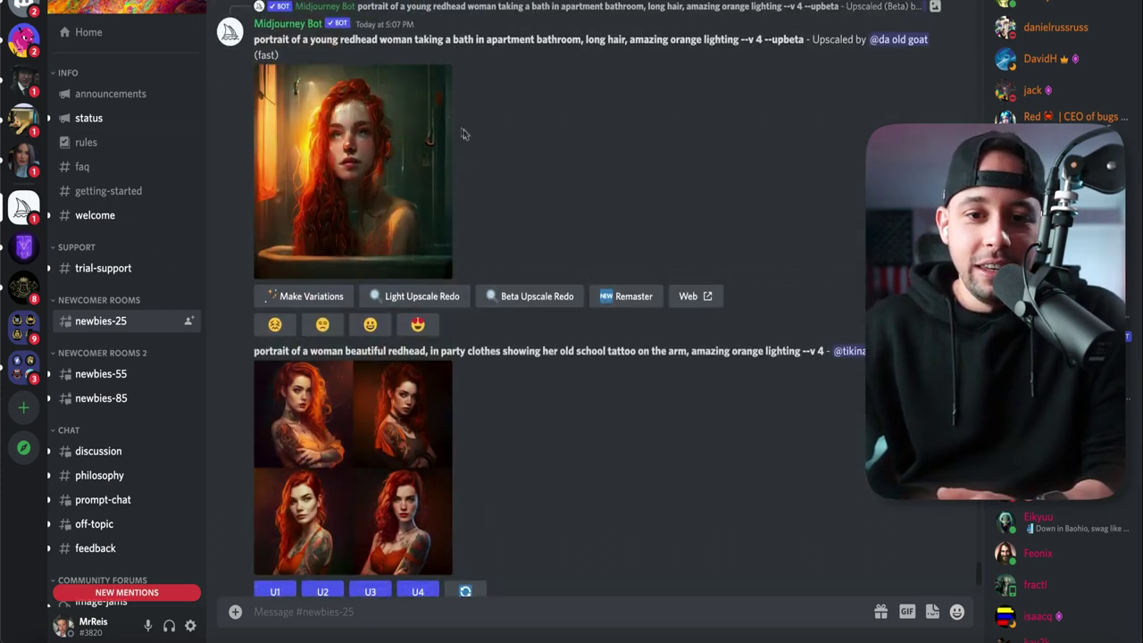
pyautogui.scroll(6, 517, 151)
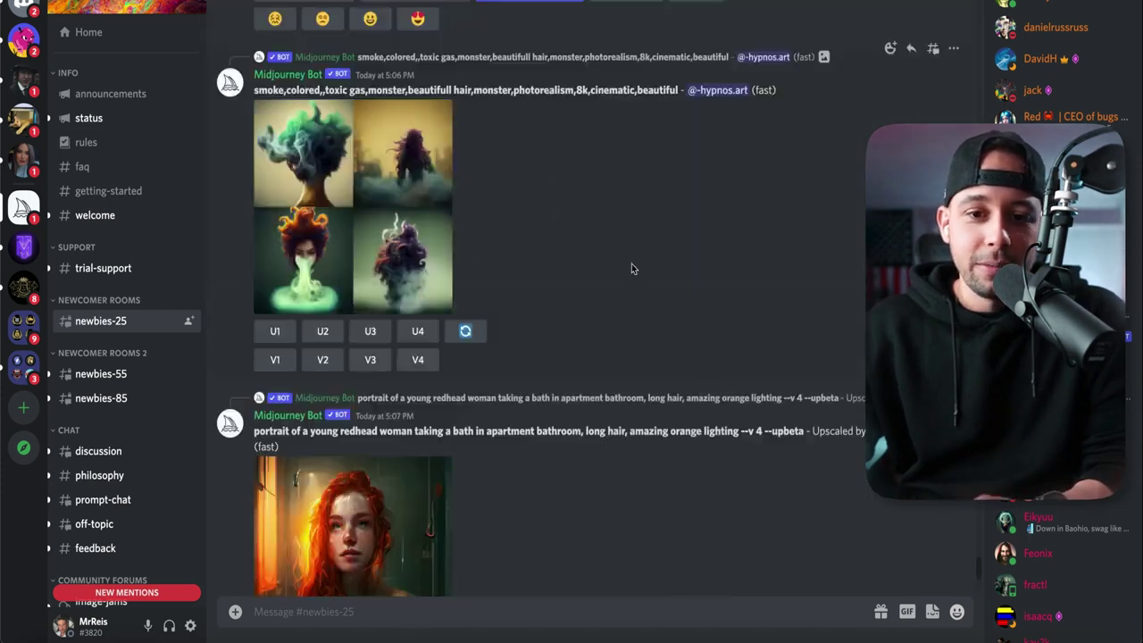
pyautogui.scroll(3, 631, 268)
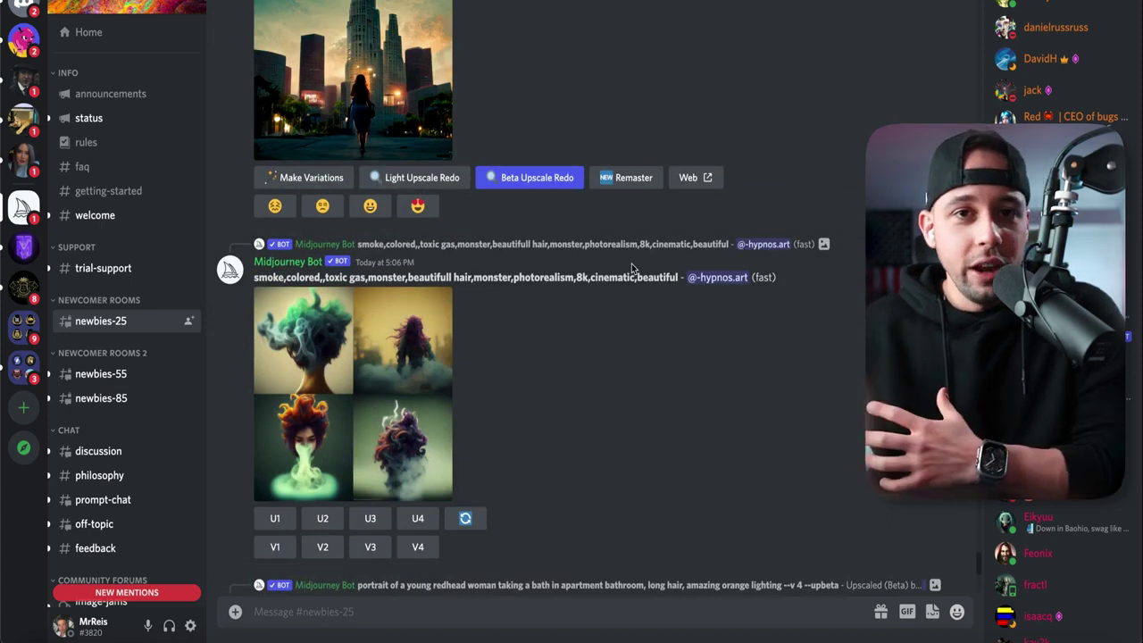
pyautogui.scroll(4, 631, 263)
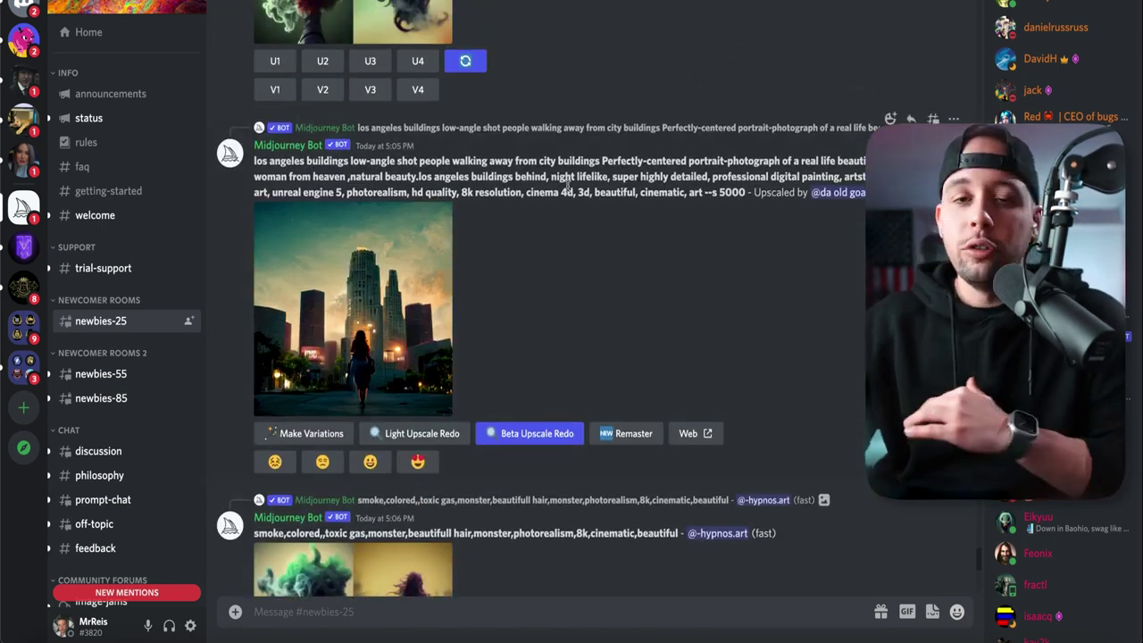
pyautogui.scroll(-20, 509, 282)
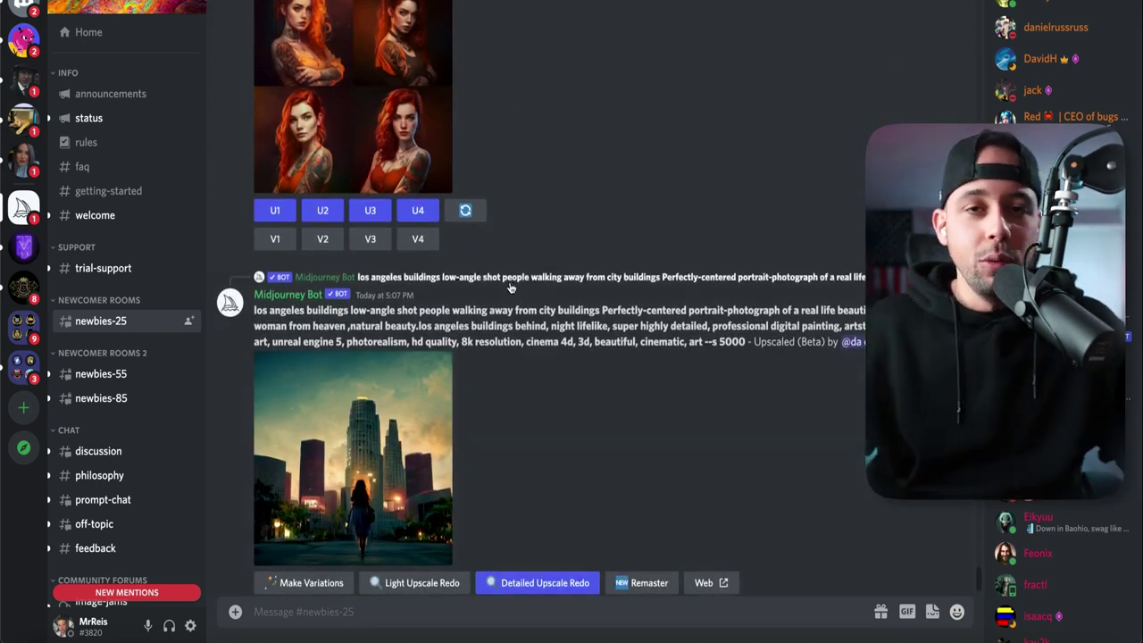
pyautogui.scroll(-3, 510, 285)
# View the redhead portrait grid enlarged and request an upscale of its fourth image.
pyautogui.click(353, 299)
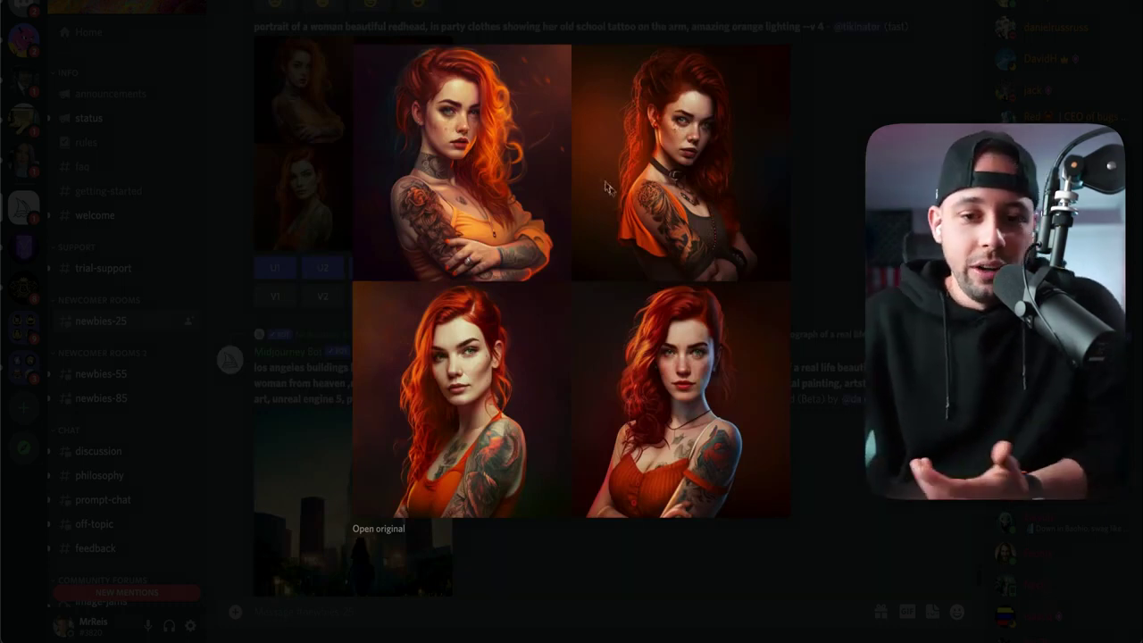
pyautogui.press('Escape')
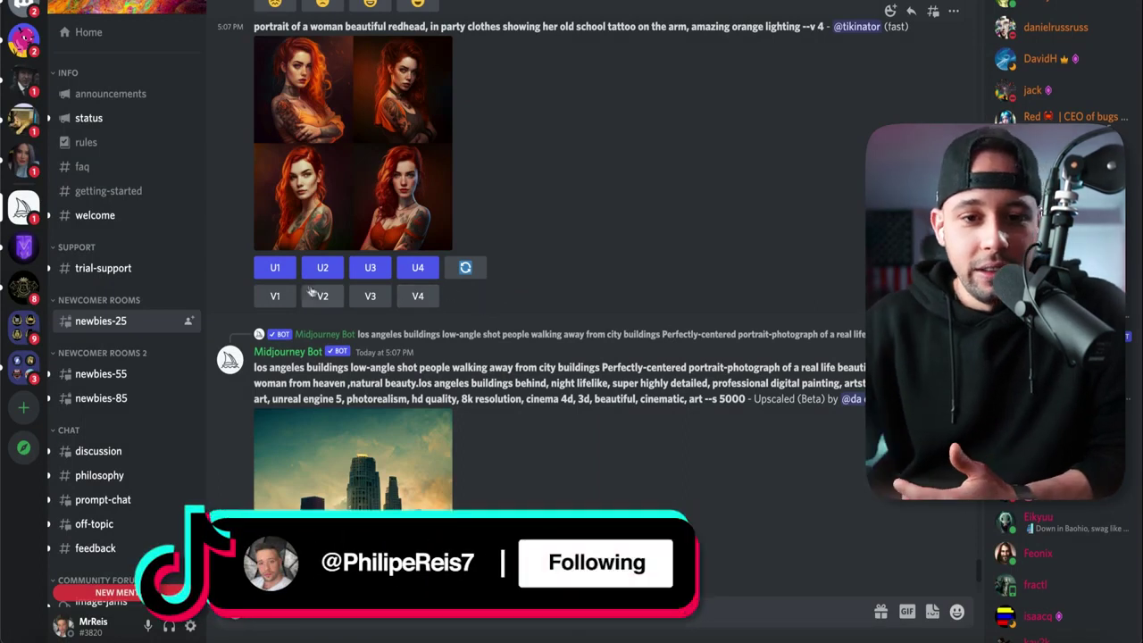
pyautogui.click(417, 266)
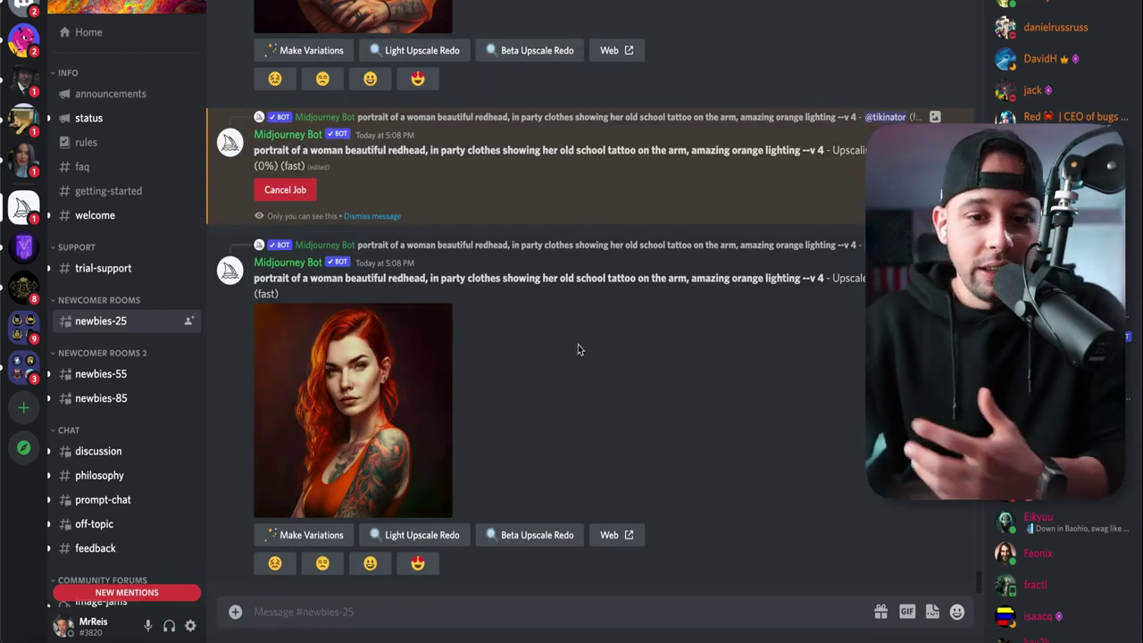
# Enlarge the upscaled redhead portrait and open its original file.
pyautogui.click(363, 390)
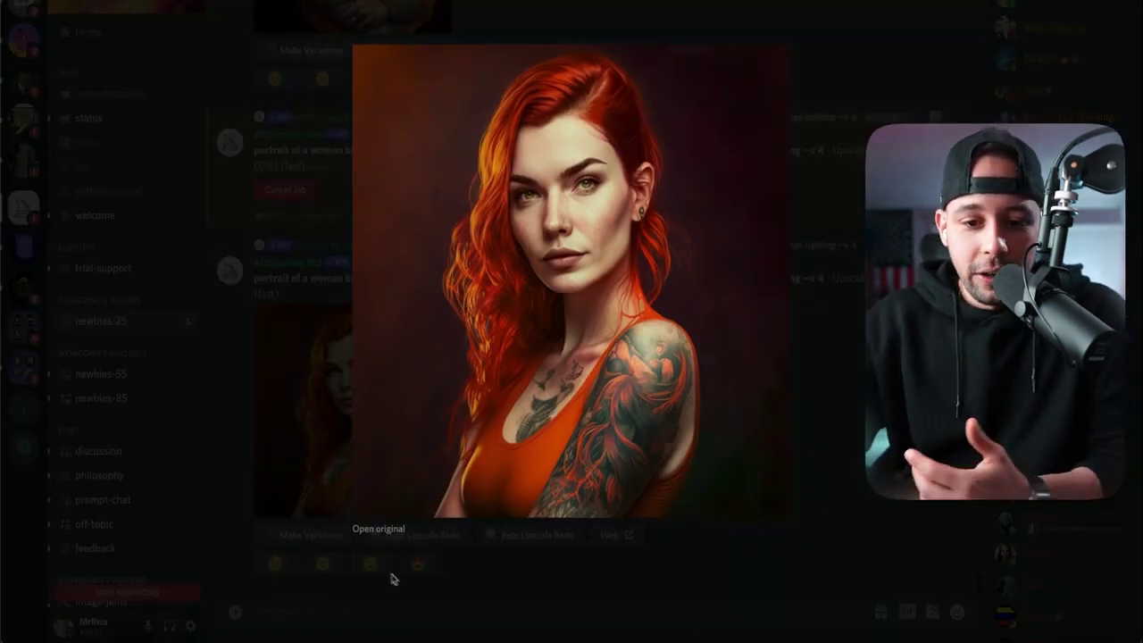
pyautogui.click(382, 529)
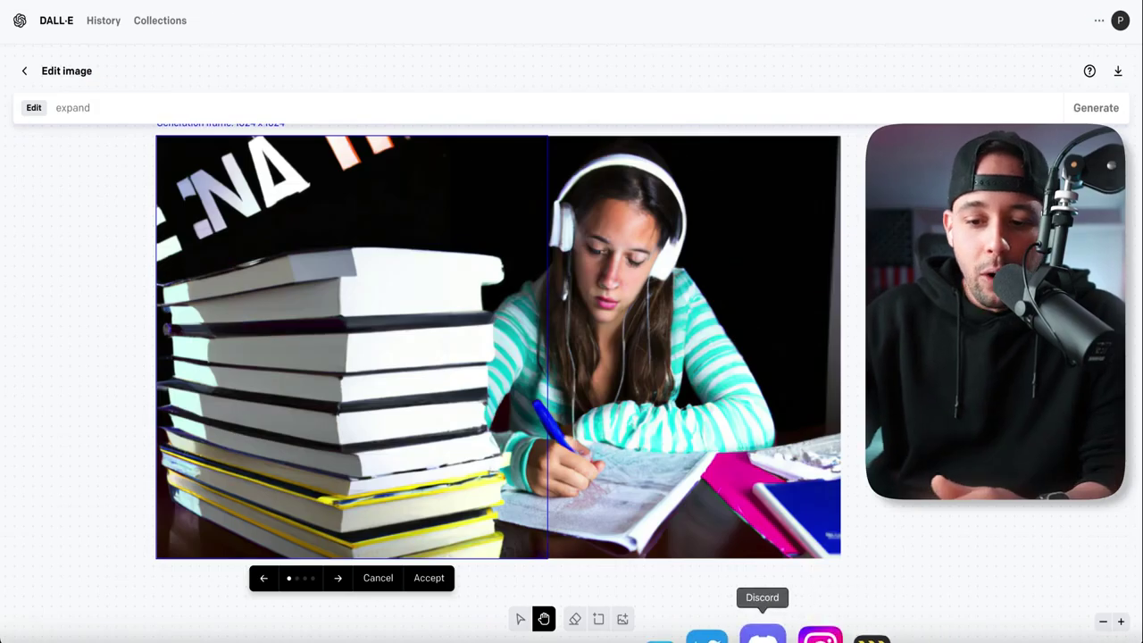
# Return to Discord and submit an /imagine prompt reusing the "los angeles buildings low-angle shot" description, ending with "--s 5000 16:9".
pyautogui.click(762, 630)
pyautogui.click(230, 97)
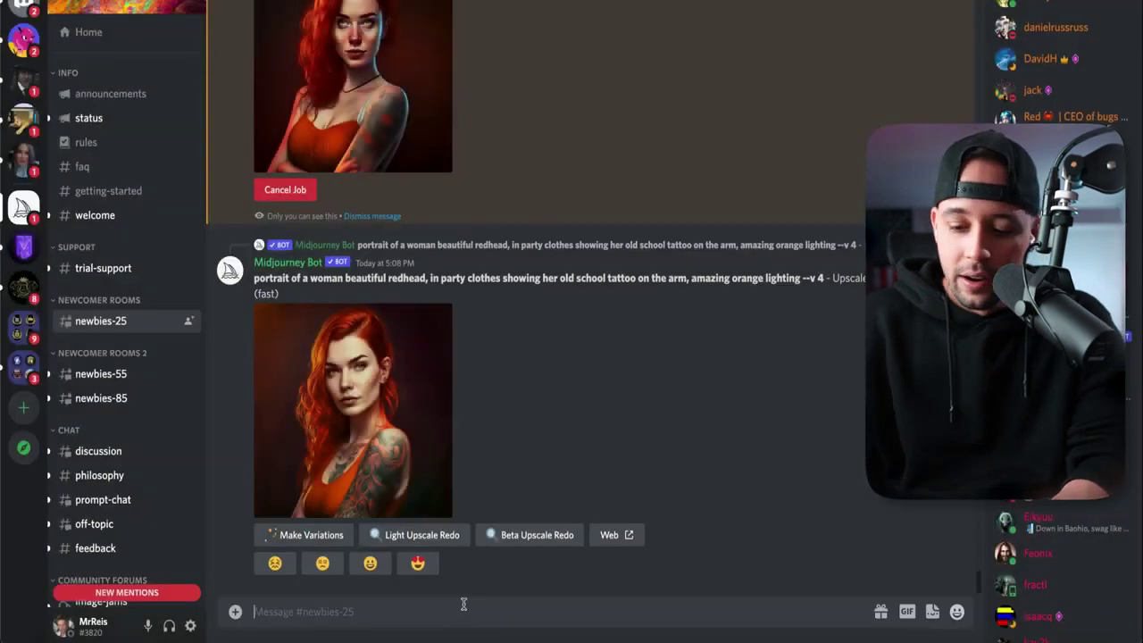
pyautogui.write('/imagine')
pyautogui.press('Tab')
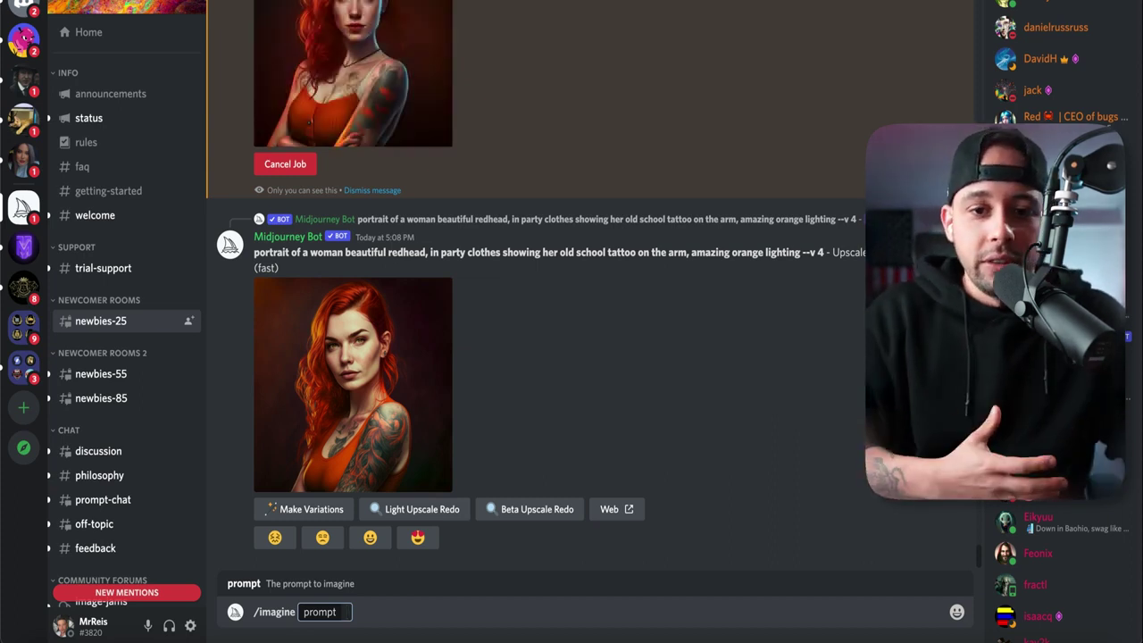
pyautogui.write('los angeles buildings low-angle shot people walking away from city buildings Perfectly-centered portrait-photograph of a real life beautiful latina woman from heaven ,natural beauty.los angeles buildings behind, night lifelike, super highly detailed, professional digital painting, artstation, concept art, unreal engine 5, photorealism, hd quality, 8k resolution, cinema 4d, 3d, beautiful, cinematic, art --s 5000 16:9')
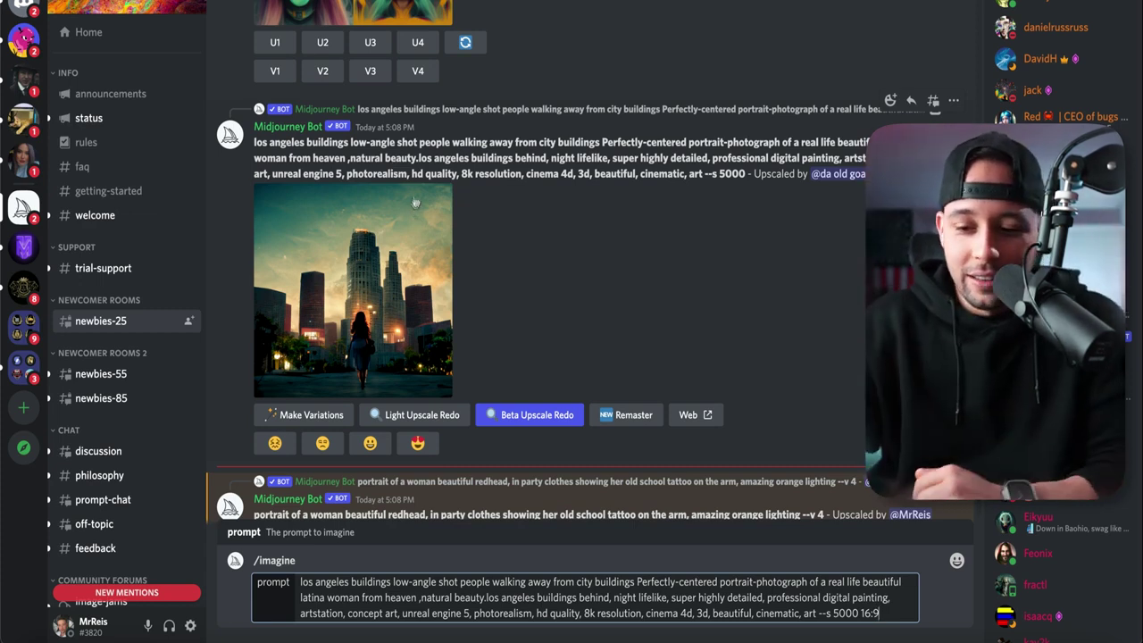
pyautogui.press('Return')
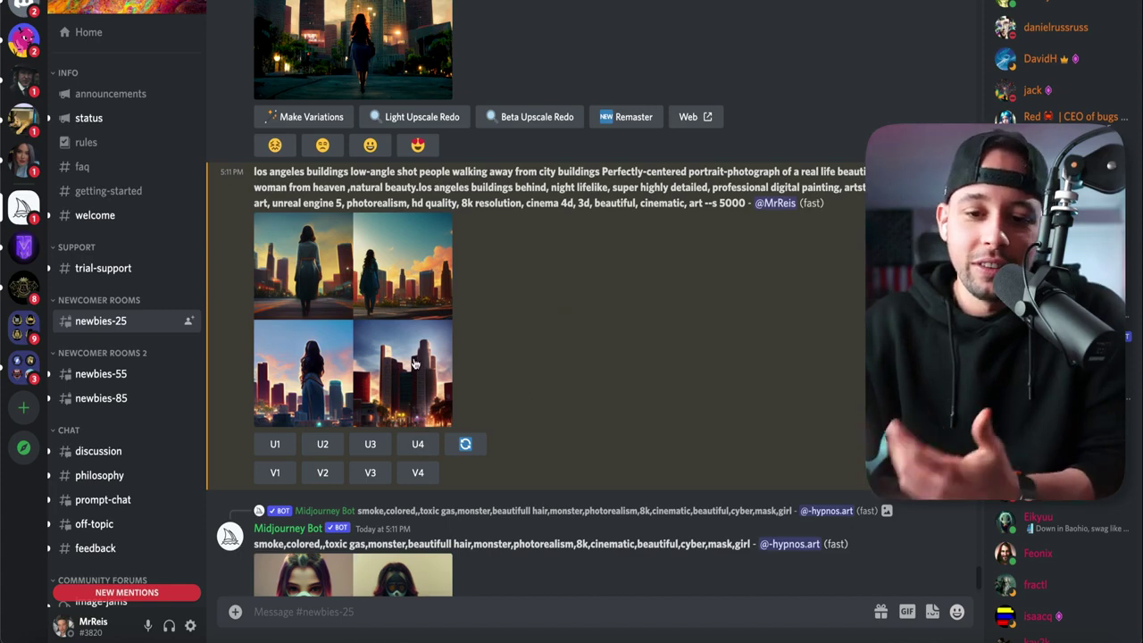
# Upscale the fourth image of the new Los Angeles buildings grid.
pyautogui.click(437, 444)
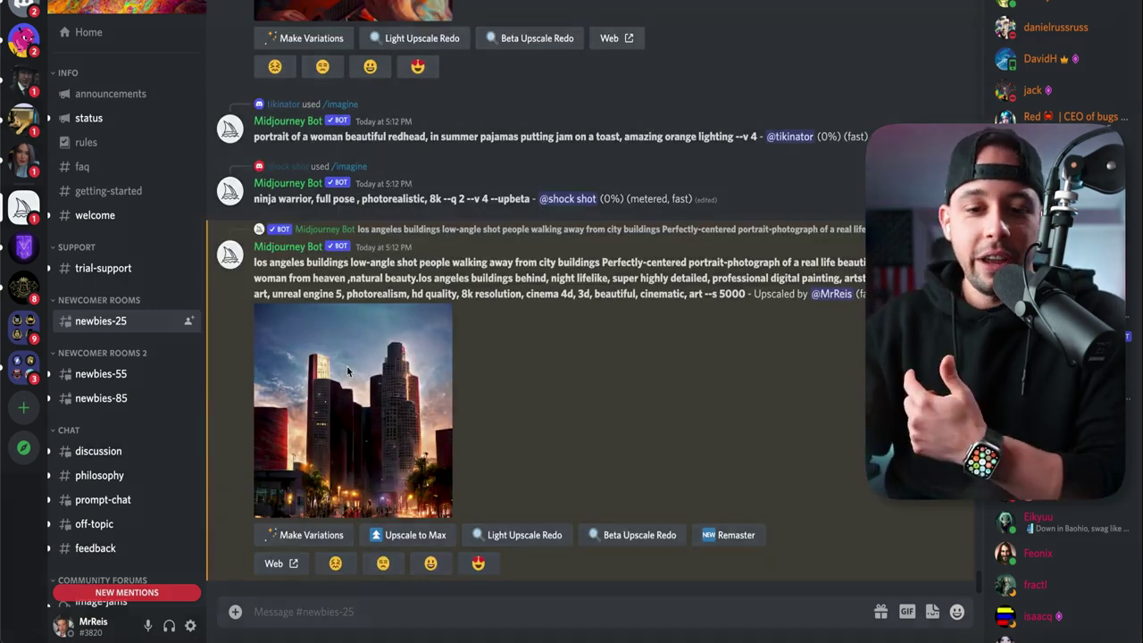
# Enlarge the upscaled Los Angeles buildings image and open its original file.
pyautogui.click(348, 372)
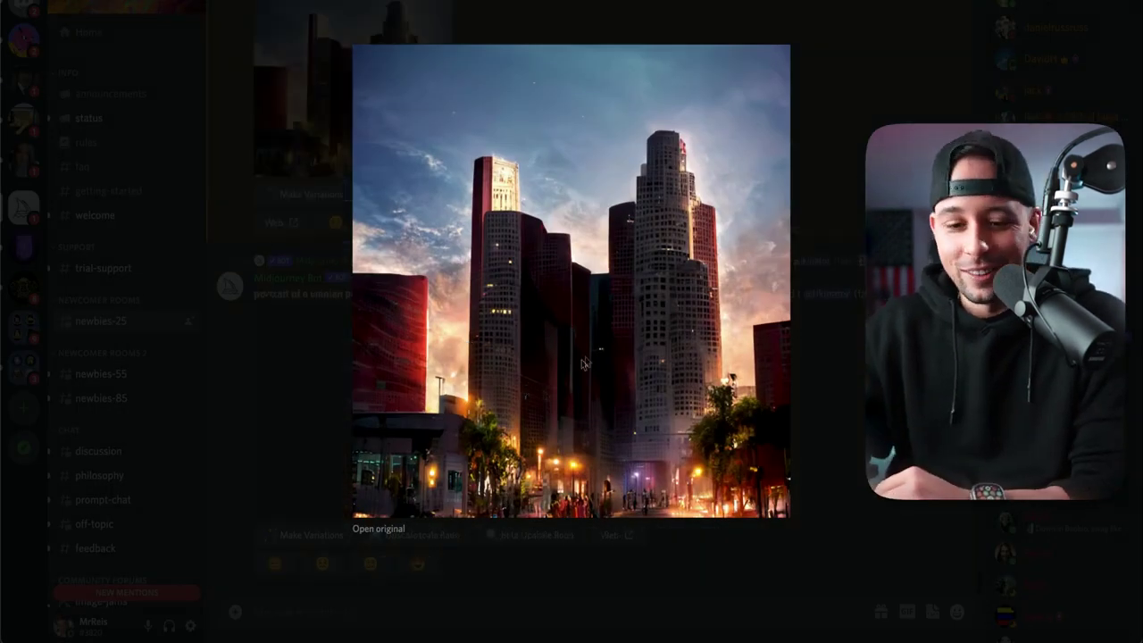
pyautogui.click(375, 528)
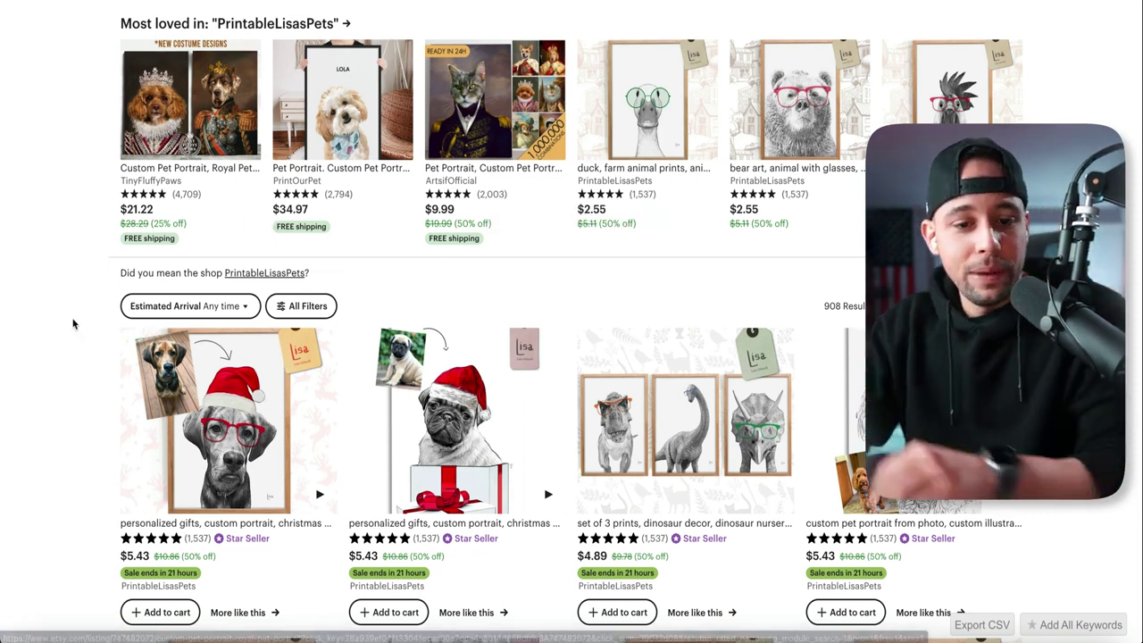
# Look through the Etsy search results for "PrintableLisasPets", examining the animal print designs, prices and reviews.
pyautogui.scroll(-3, 76, 326)
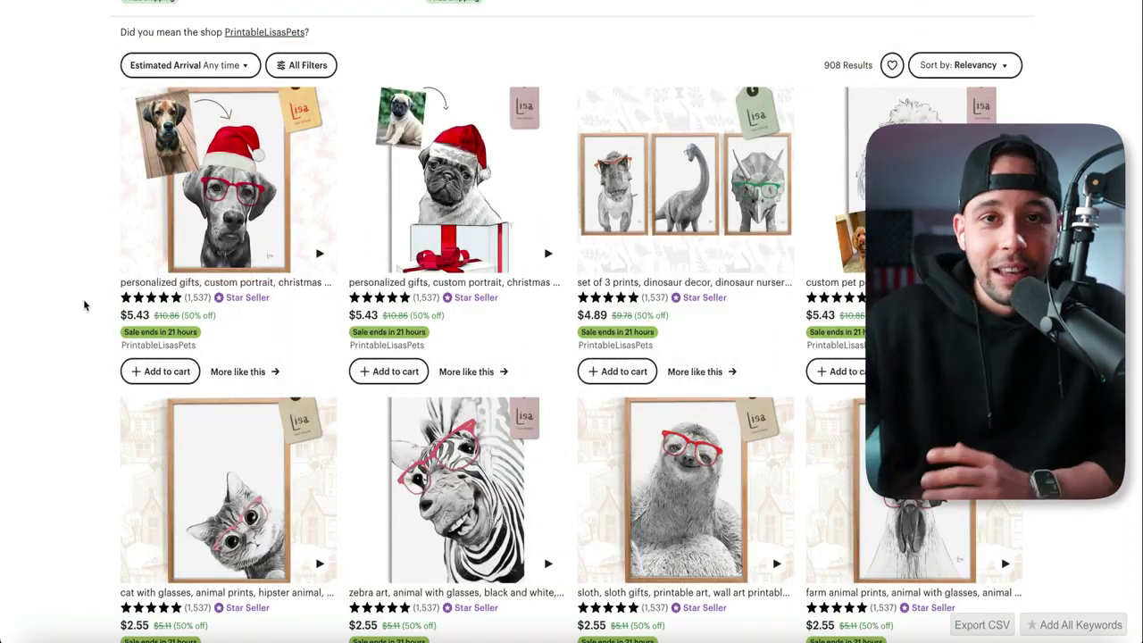
pyautogui.scroll(-3, 71, 295)
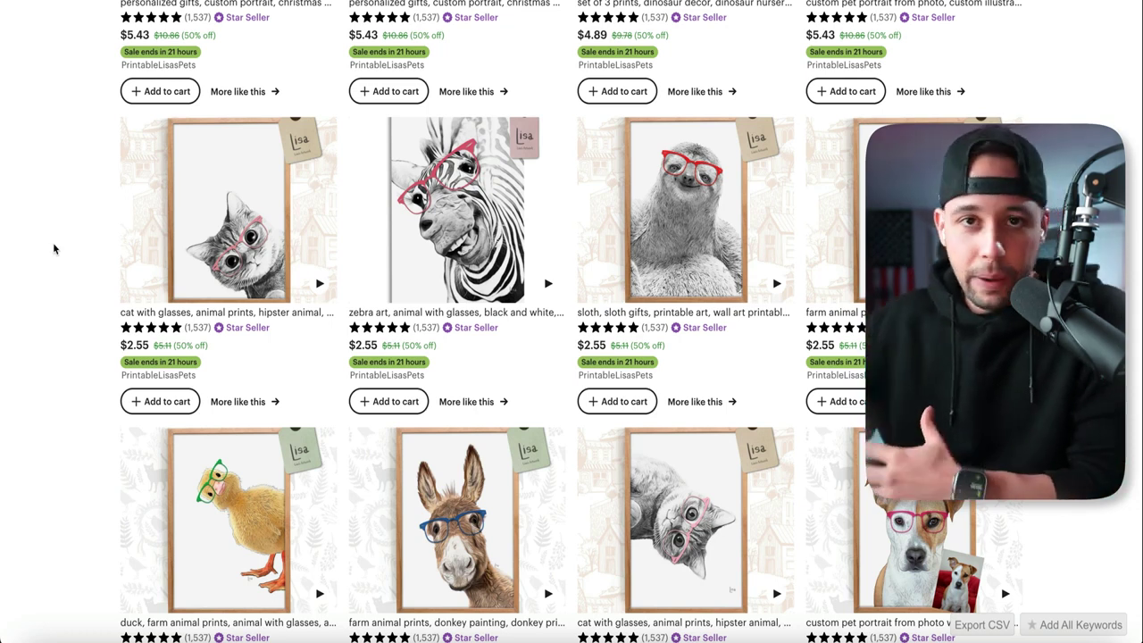
pyautogui.scroll(7, 53, 242)
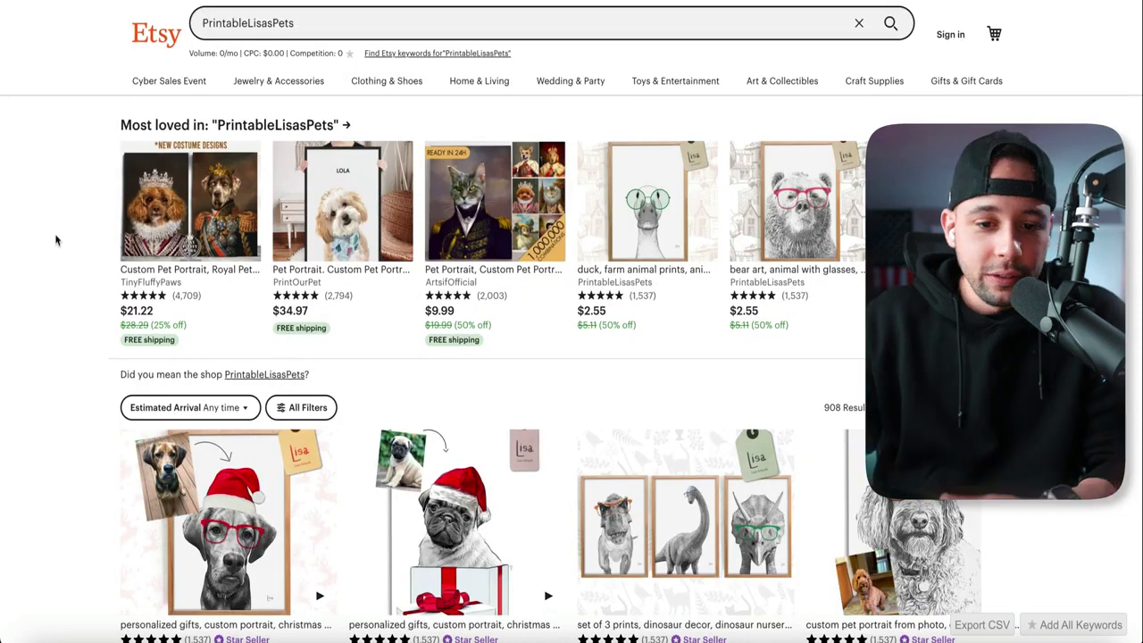
pyautogui.scroll(-2, 55, 239)
pyautogui.scroll(-1, 55, 240)
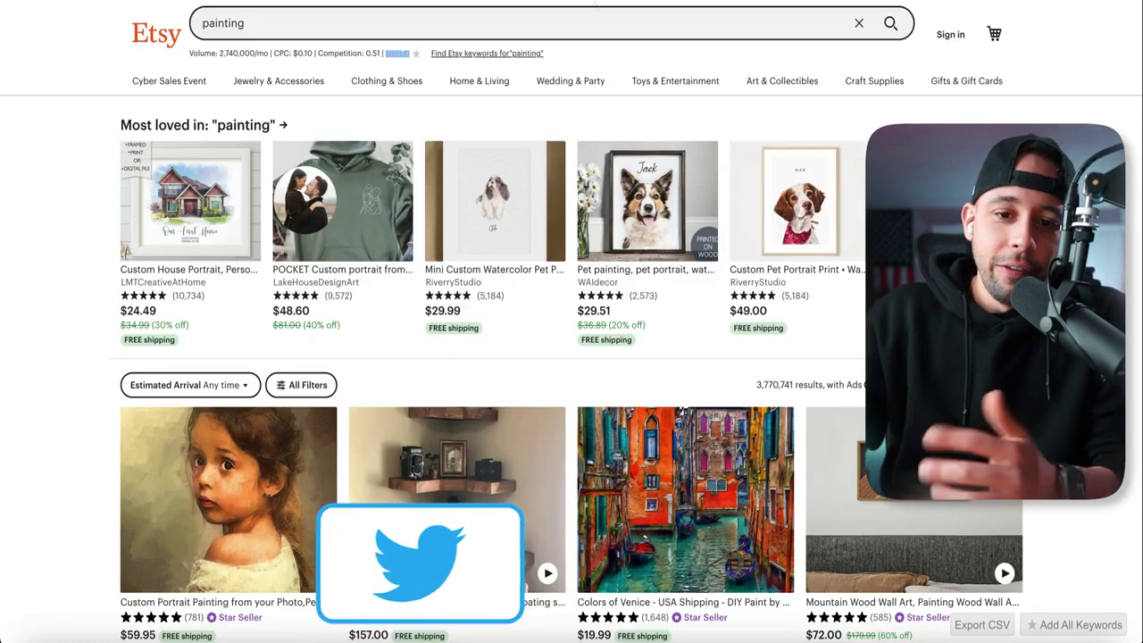
# Look through the Etsy results for "painting", examining the portrait and wall-art styles, prices and reviews.
pyautogui.doubleClick(257, 23)
pyautogui.click(34, 295)
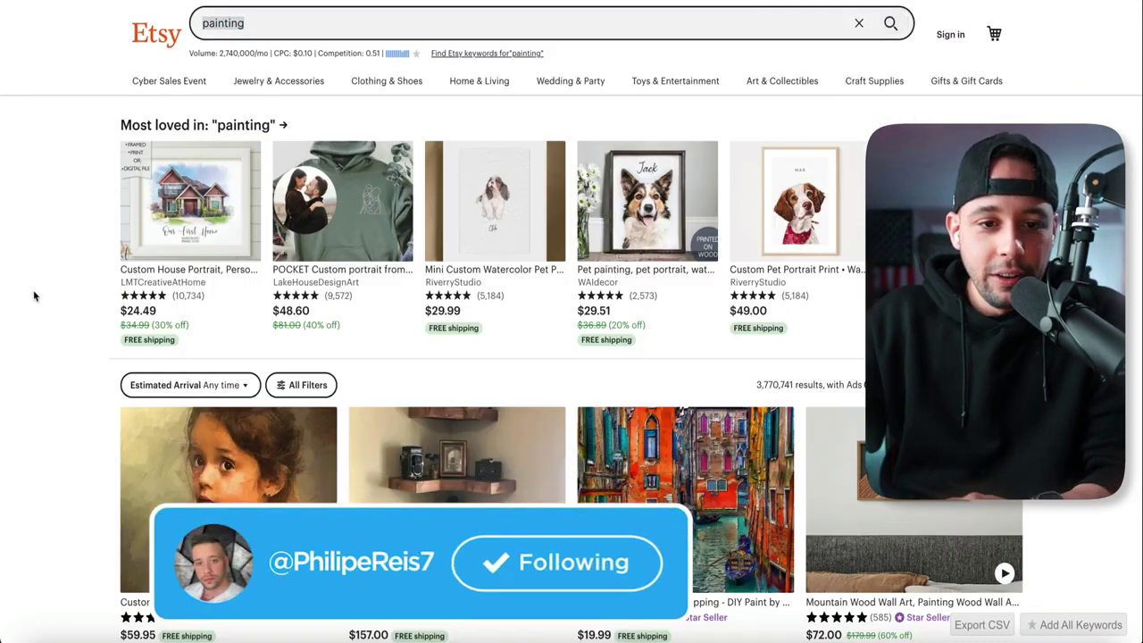
pyautogui.scroll(-3, 34, 295)
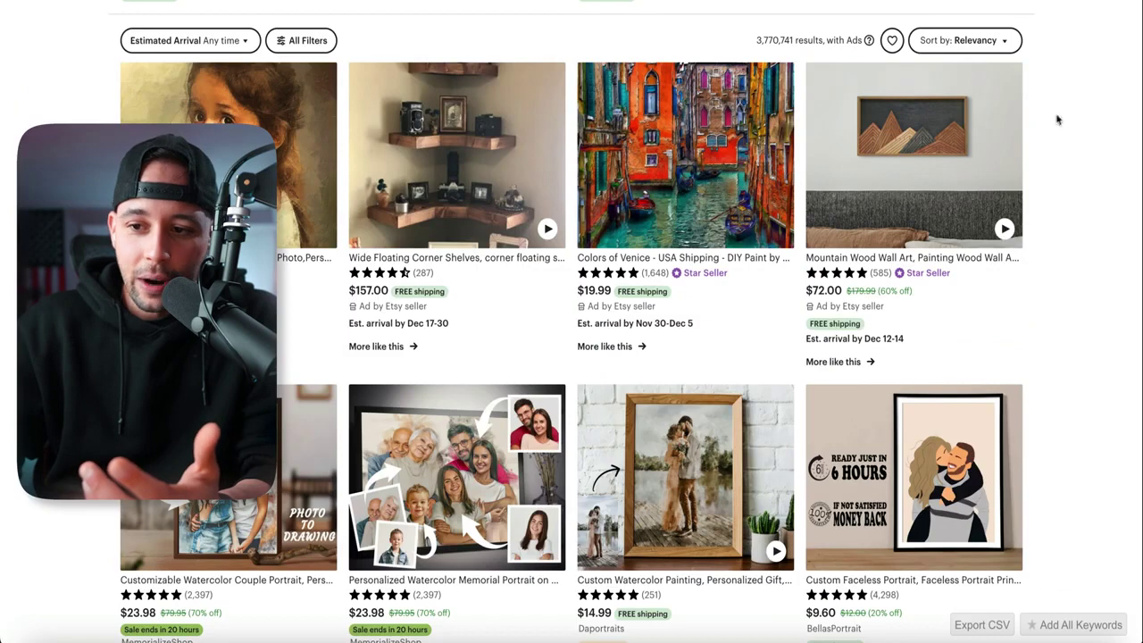
pyautogui.scroll(-1, 667, 263)
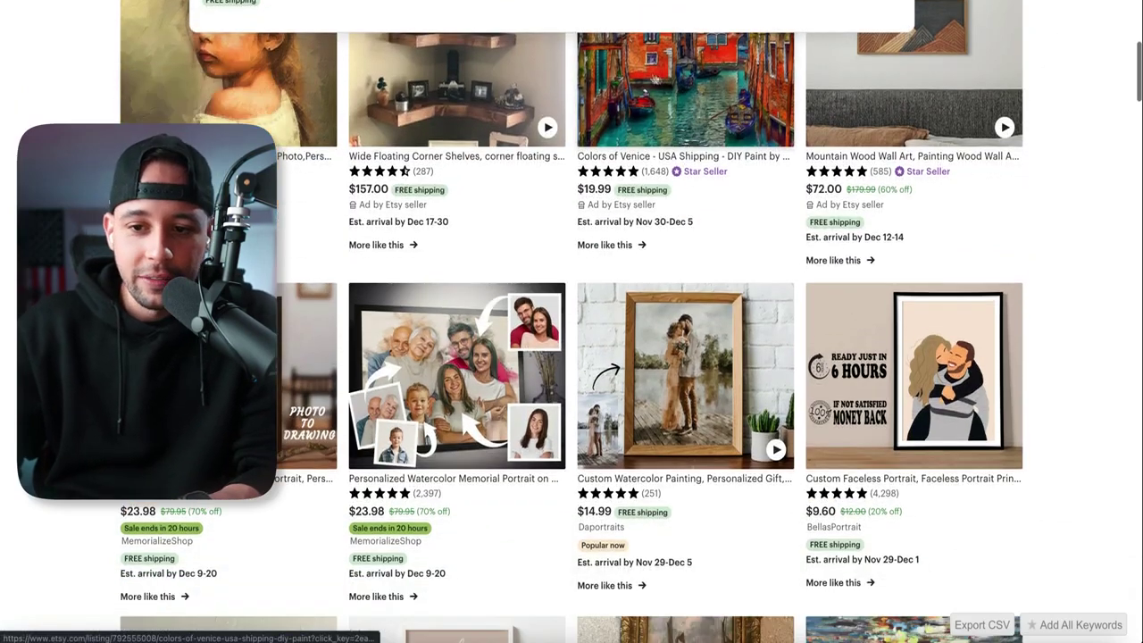
pyautogui.scroll(1, 1009, 263)
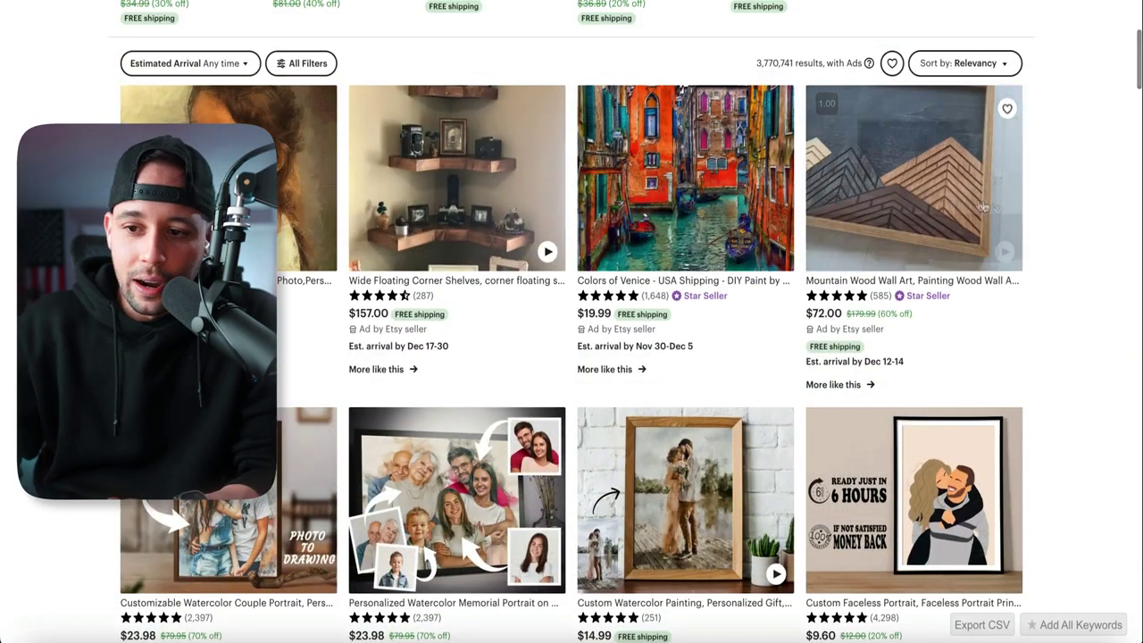
pyautogui.scroll(-4, 1053, 214)
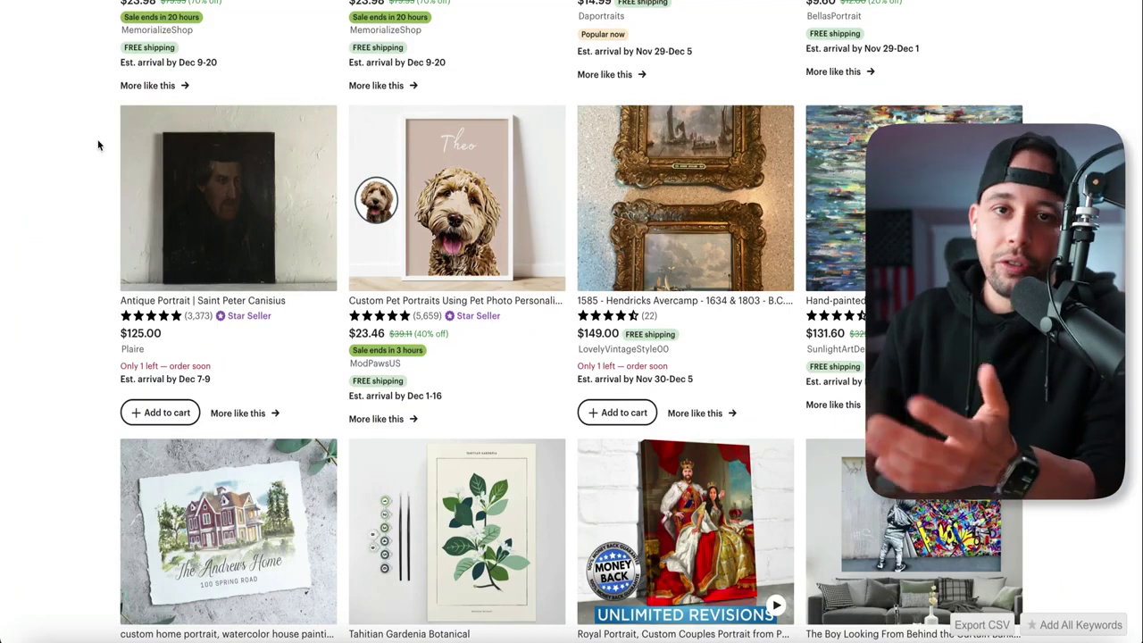
pyautogui.scroll(-8, 93, 179)
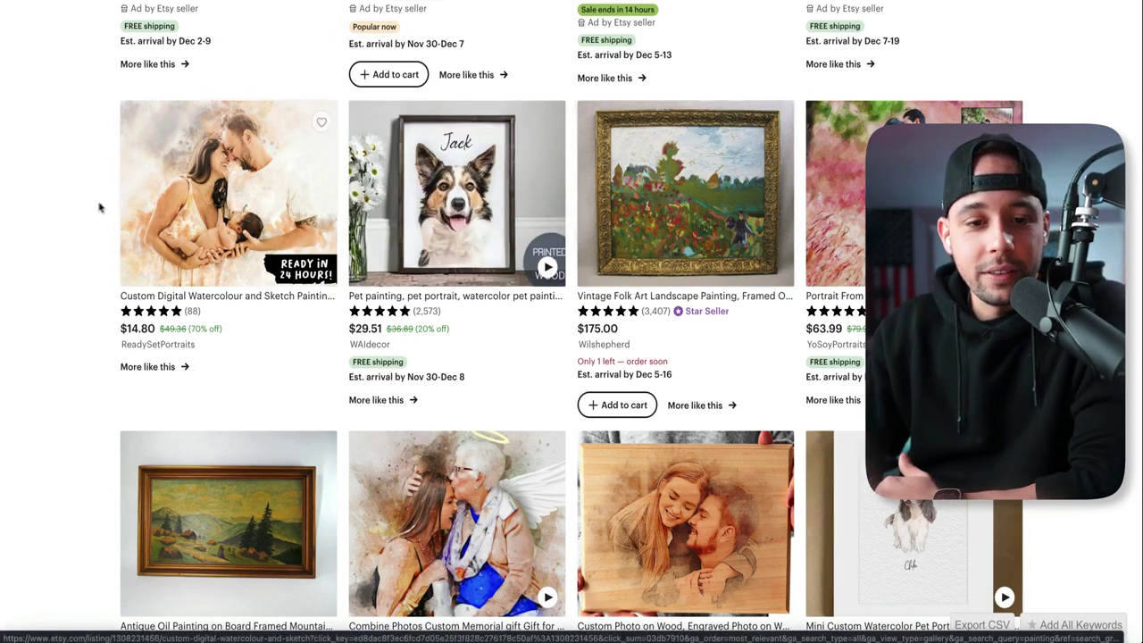
pyautogui.scroll(-10, 625, 357)
pyautogui.scroll(3, 668, 384)
pyautogui.scroll(1, 397, 183)
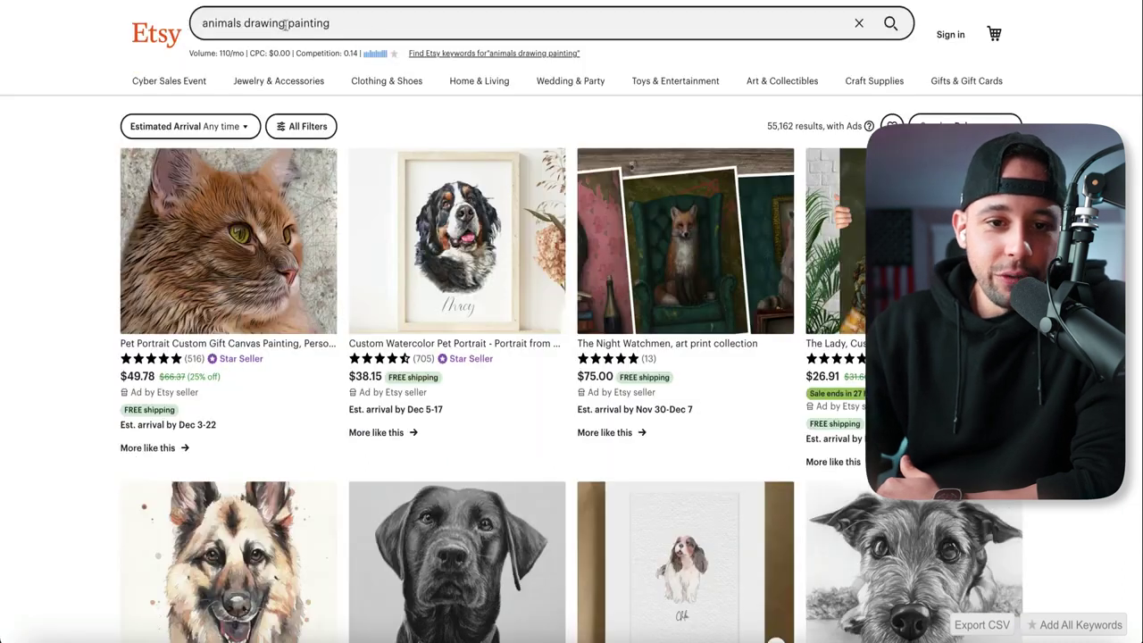
# Examine the Etsy listings found under the keyword "animals drawing painting".
pyautogui.moveTo(372, 23); pyautogui.dragTo(212, 37)
pyautogui.click(84, 232)
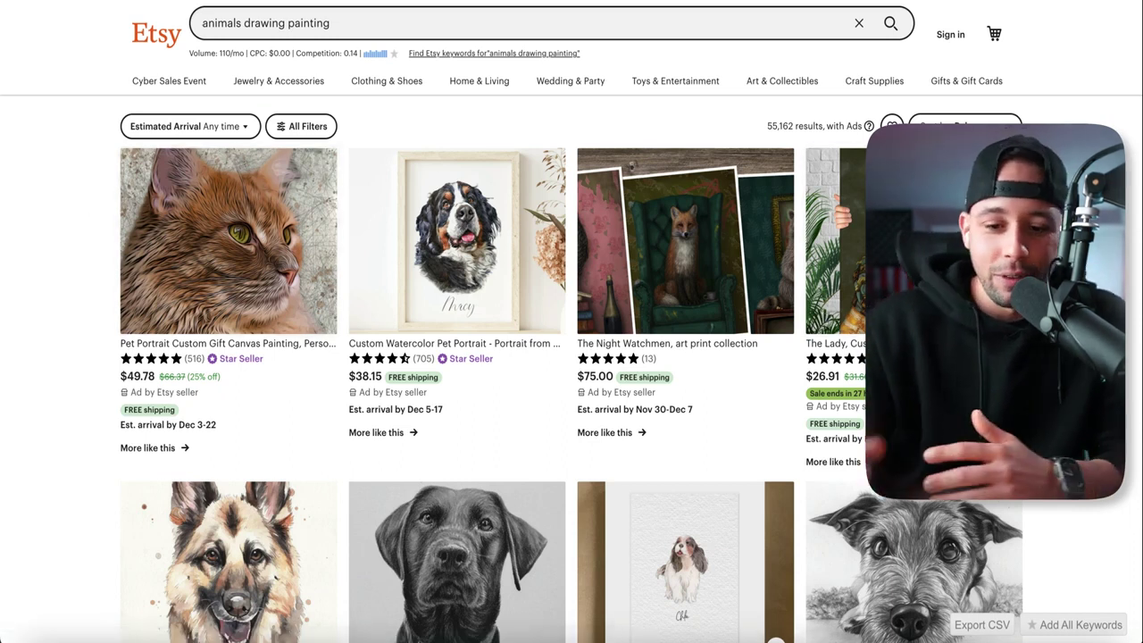
pyautogui.scroll(-3, 571, 357)
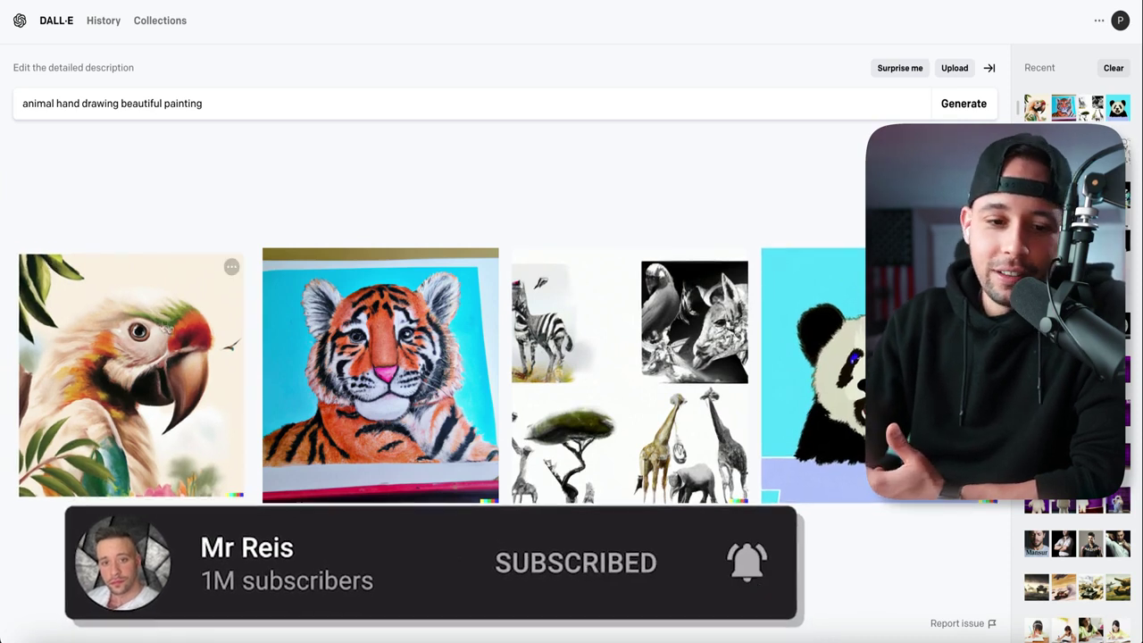
# In DALL-E, open the parrot image from the "animal hand drawing beautiful painting" results and generate variations of it.
pyautogui.click(175, 388)
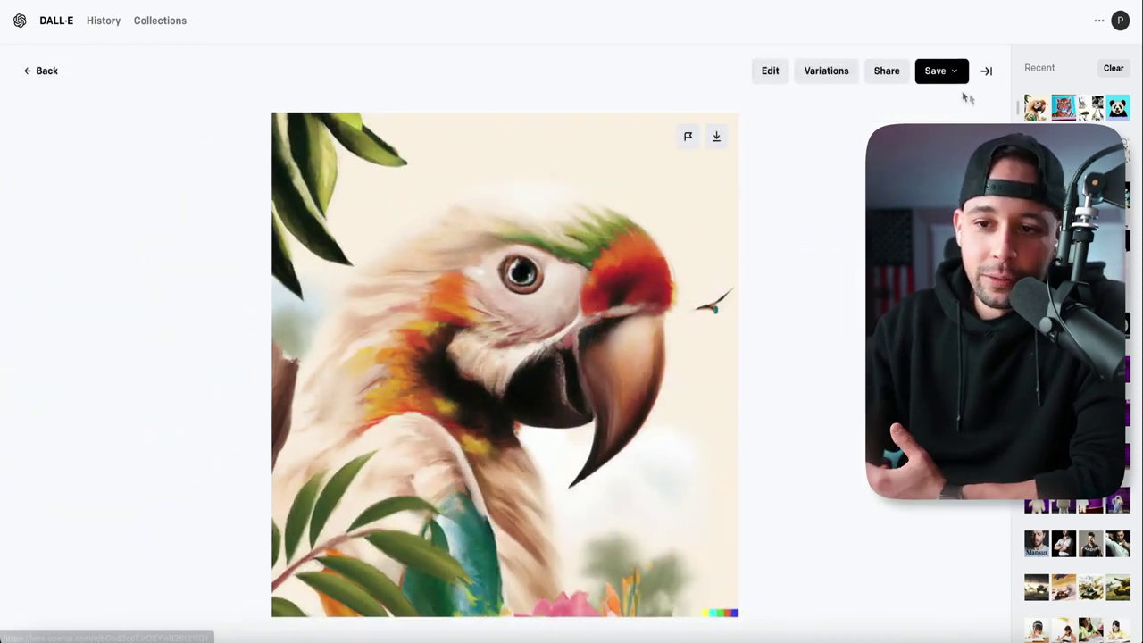
pyautogui.click(839, 74)
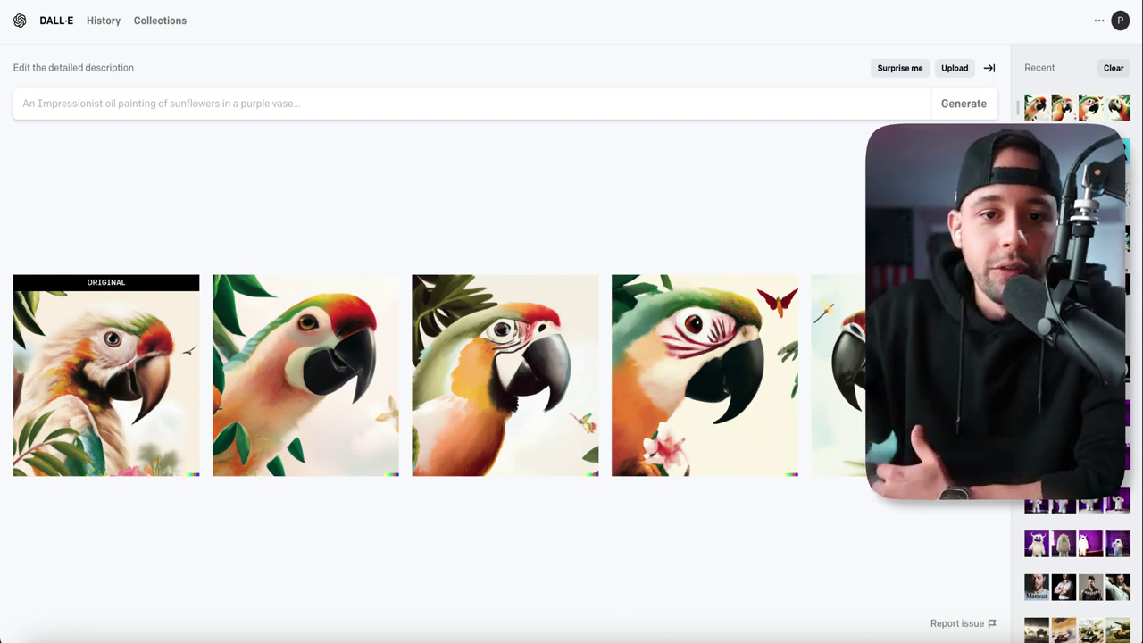
# Look up "printify" in a new browser tab.
pyautogui.hotkey('ctrl', 't')
pyautogui.write('printify')
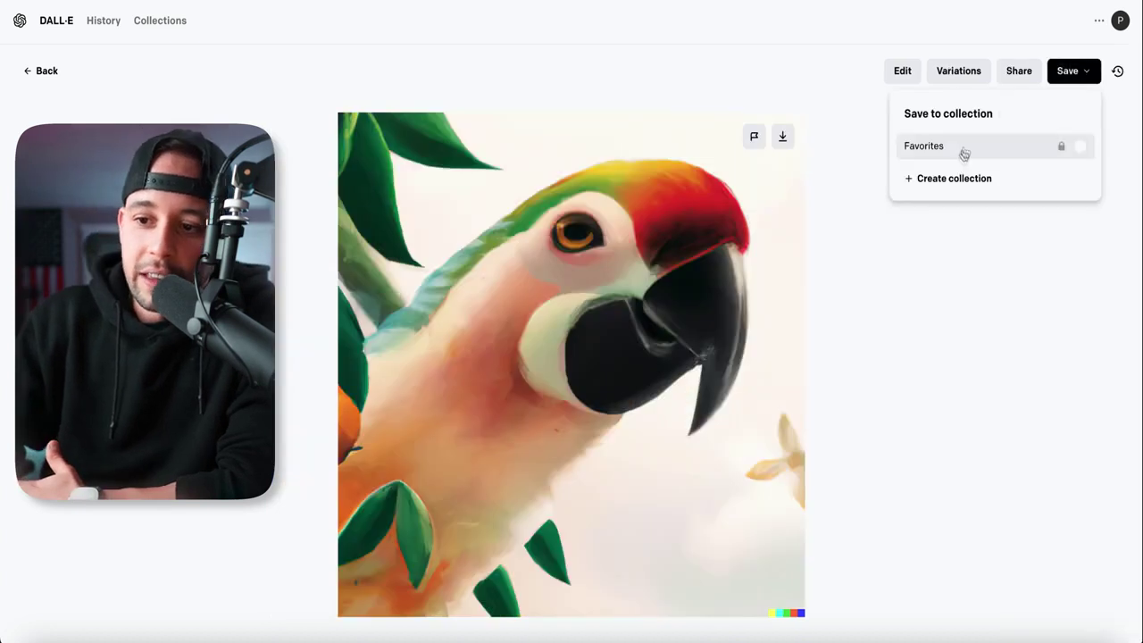
# Save the opened DALL-E parrot variation to the Favorites collection and download the image.
pyautogui.click(961, 151)
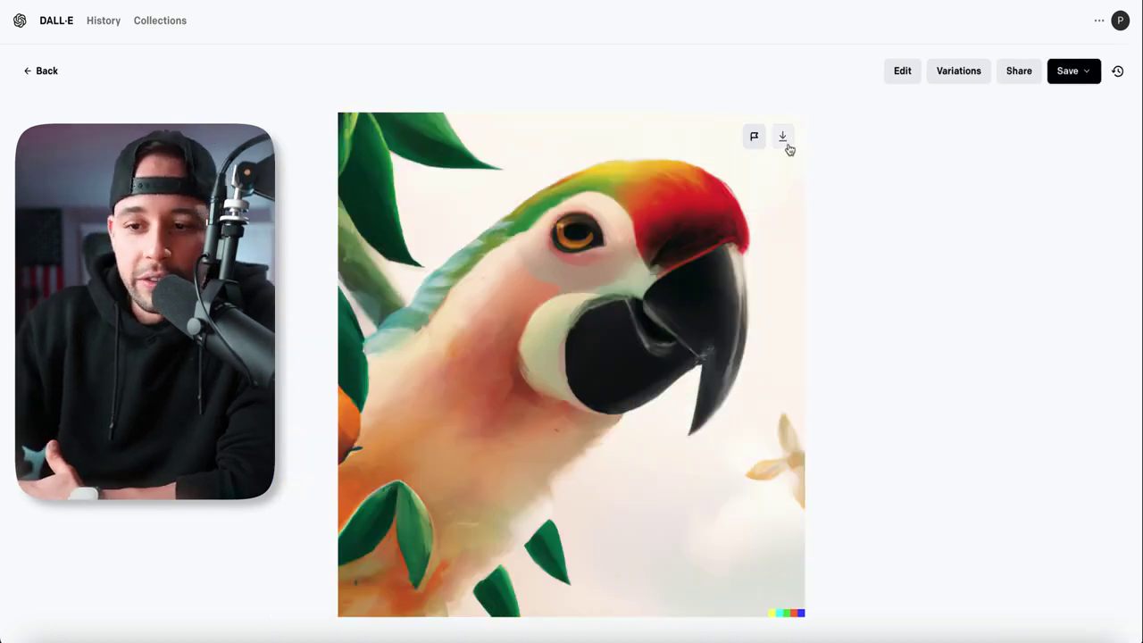
pyautogui.click(784, 139)
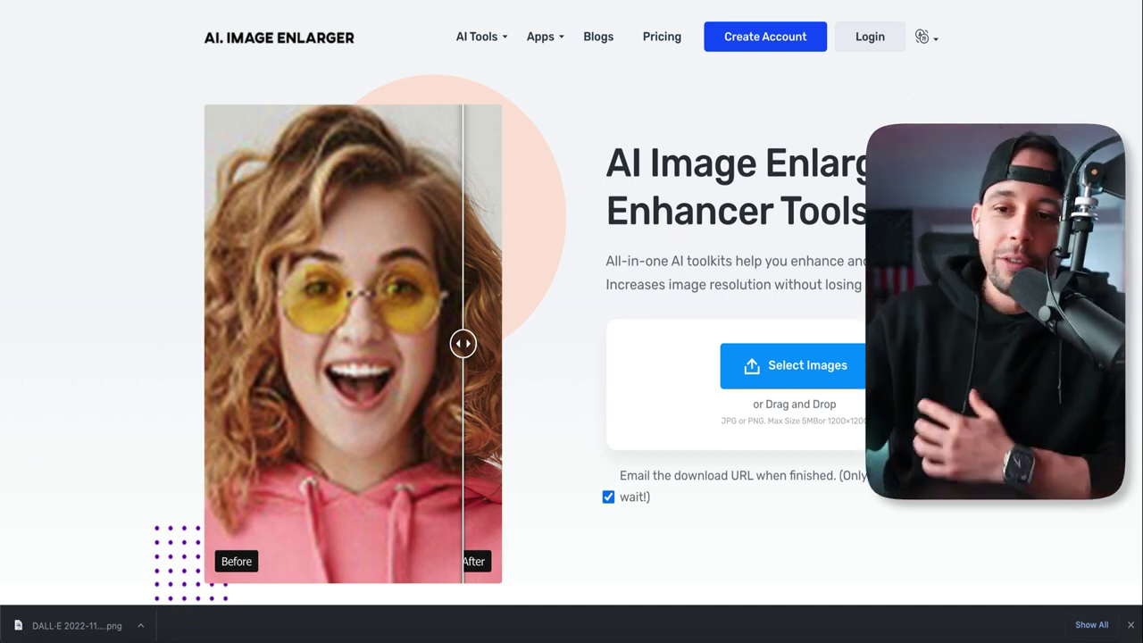
# In AI Image Enlarger, upload the downloaded DALL-E parrot PNG from the Downloads folder and start its 2x enlargement.
pyautogui.moveTo(34, 630)
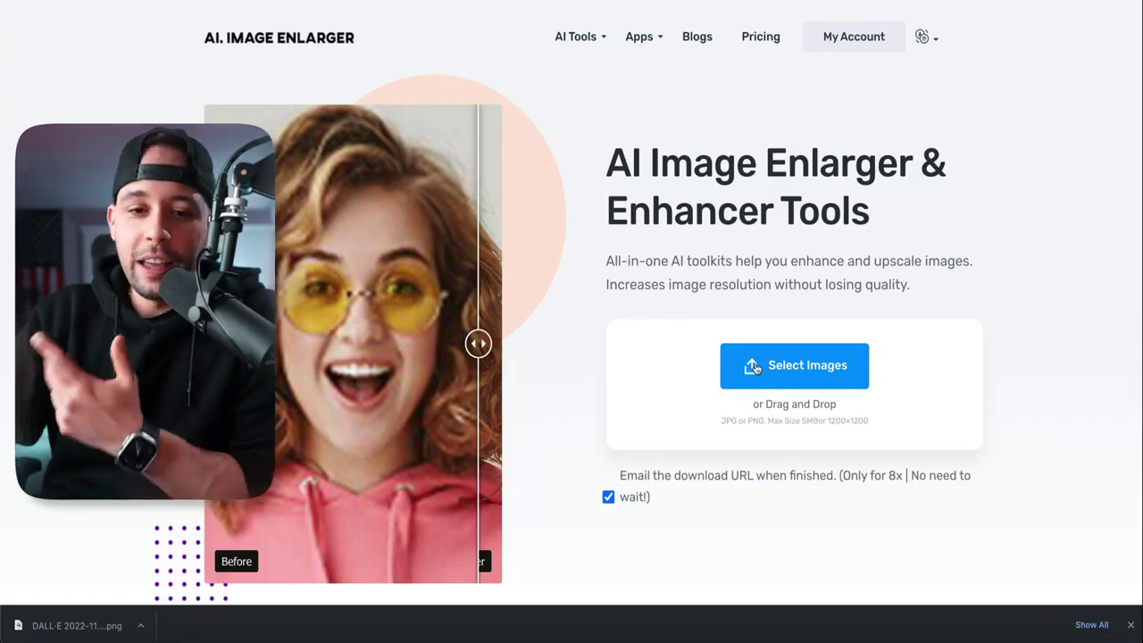
pyautogui.click(755, 367)
pyautogui.click(346, 242)
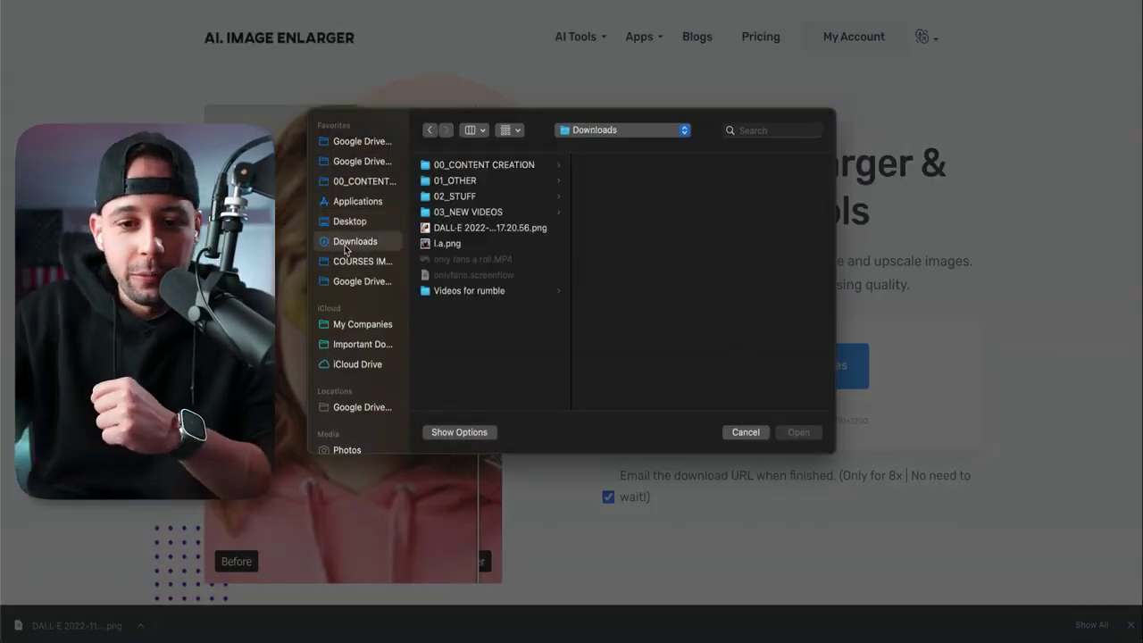
pyautogui.click(478, 229)
pyautogui.click(806, 437)
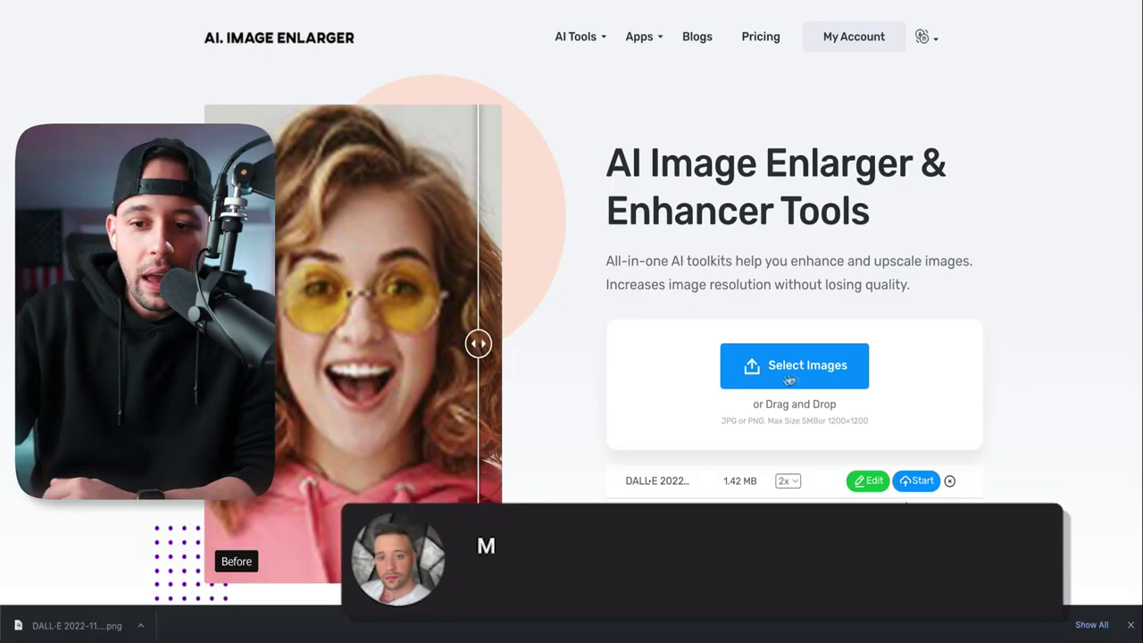
pyautogui.click(920, 481)
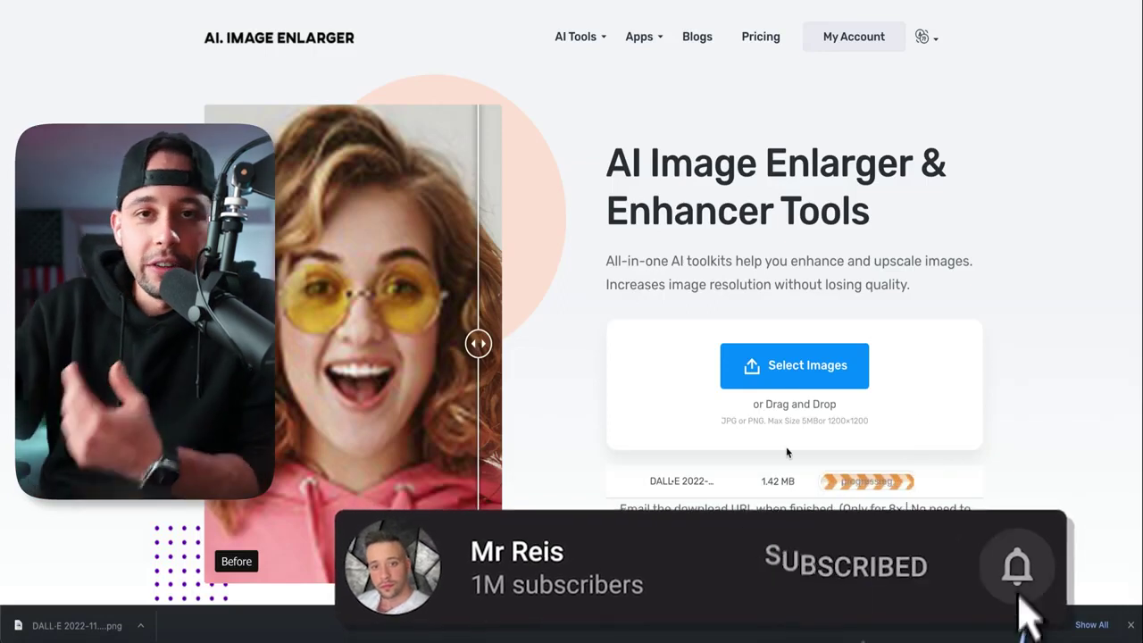